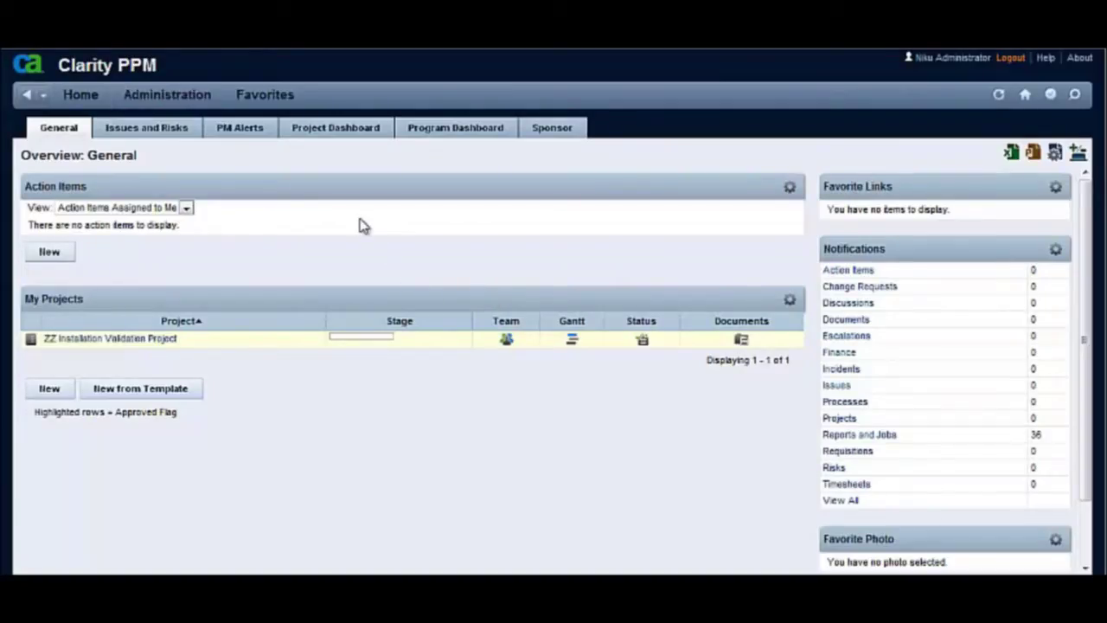
Step: Create a new OBS named 'My Department' with ID my_dept and first level Level1
left_click(170, 93)
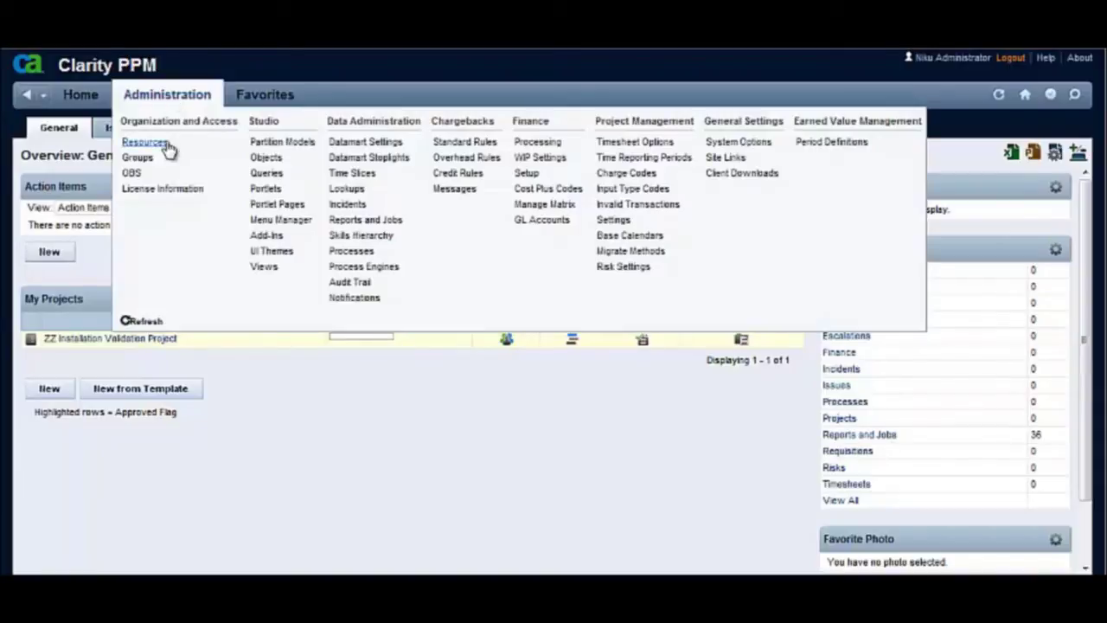
left_click(134, 173)
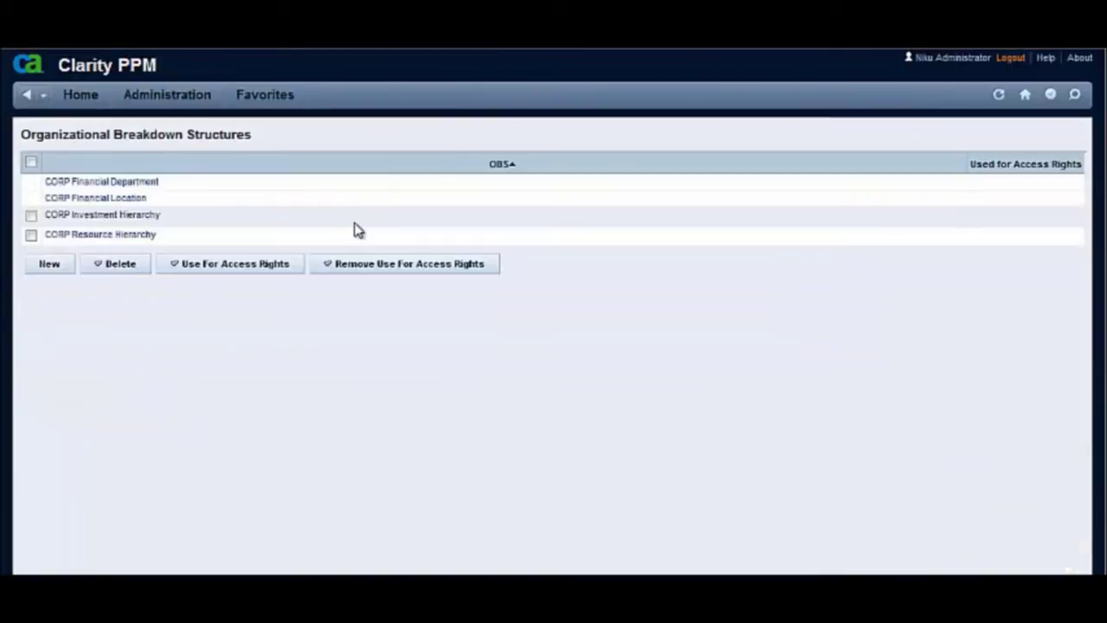
left_click(45, 270)
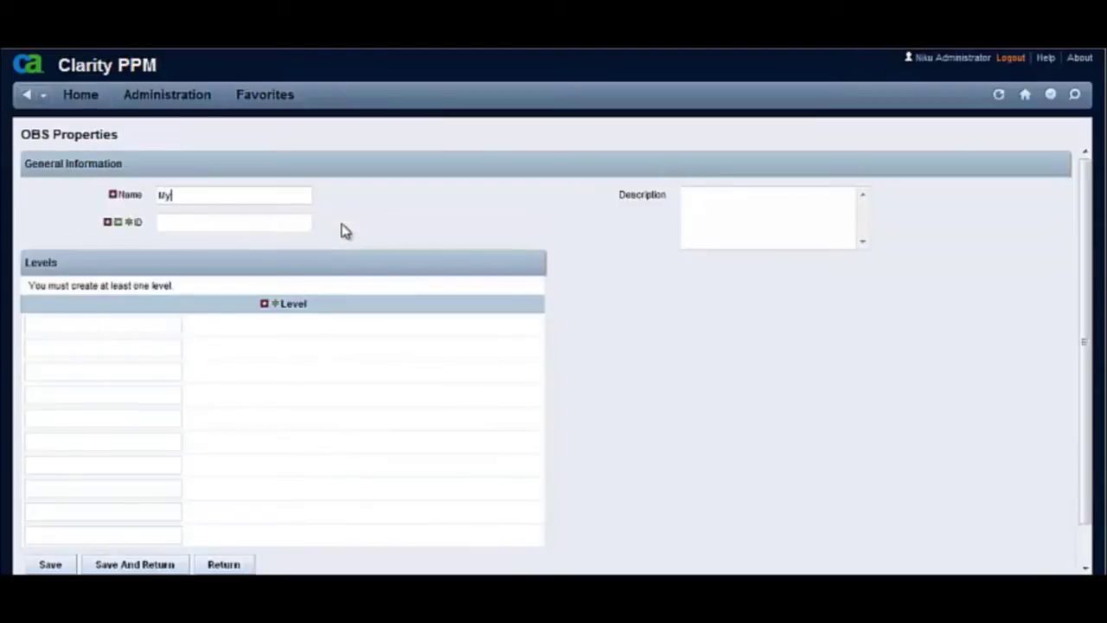
type("ment")
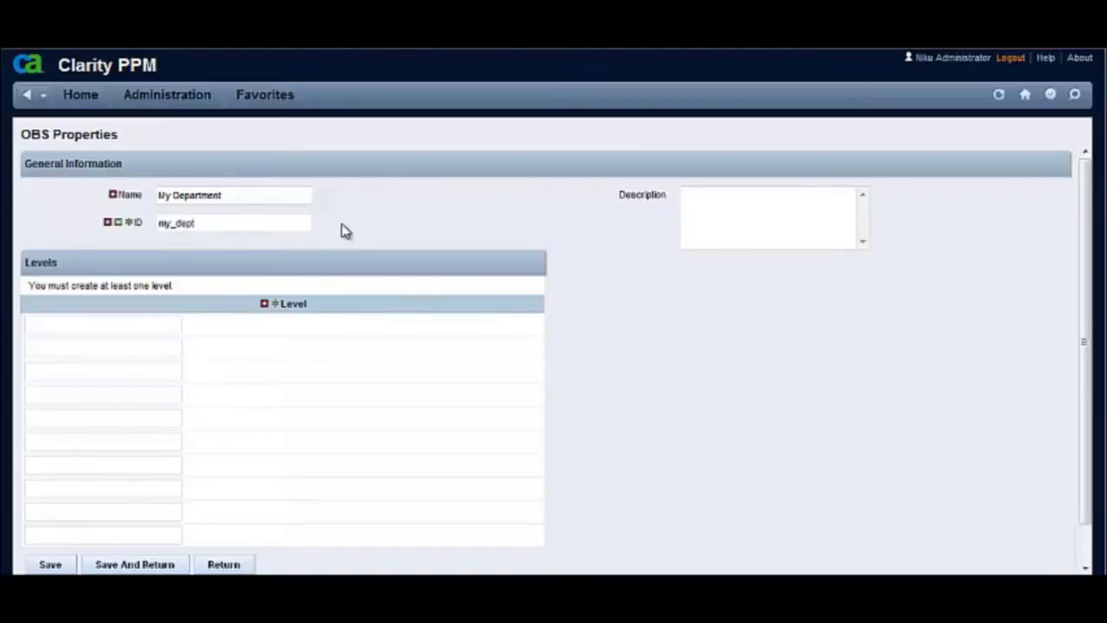
left_click(62, 330)
Step: Save My Department, then add OBS 'My Location' (ID my_loc, level Level1) and save it
left_click(108, 565)
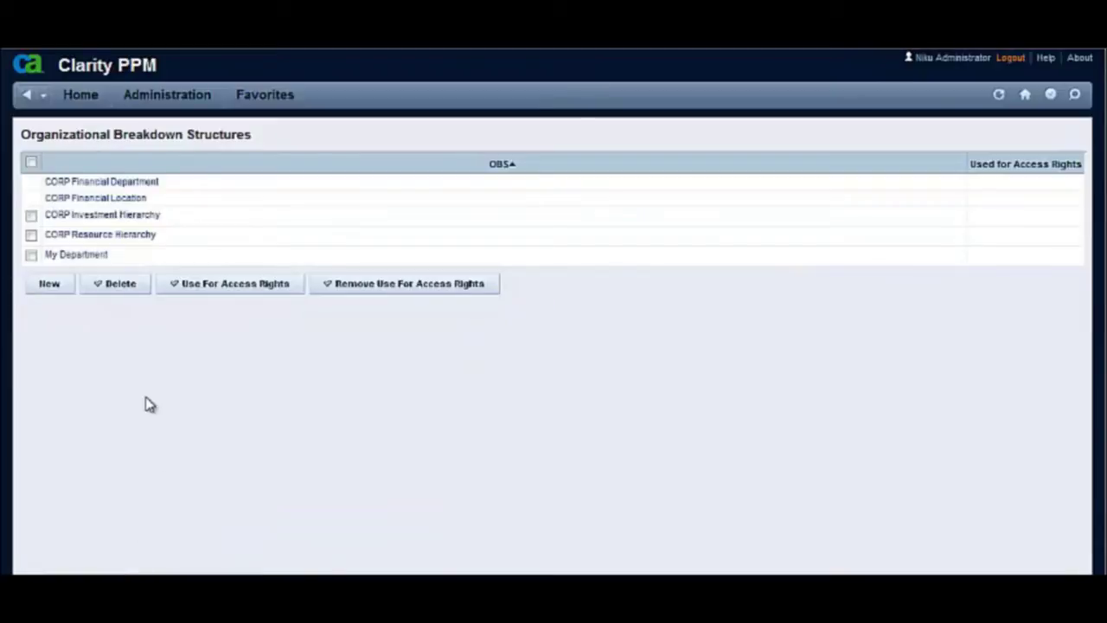
left_click(61, 289)
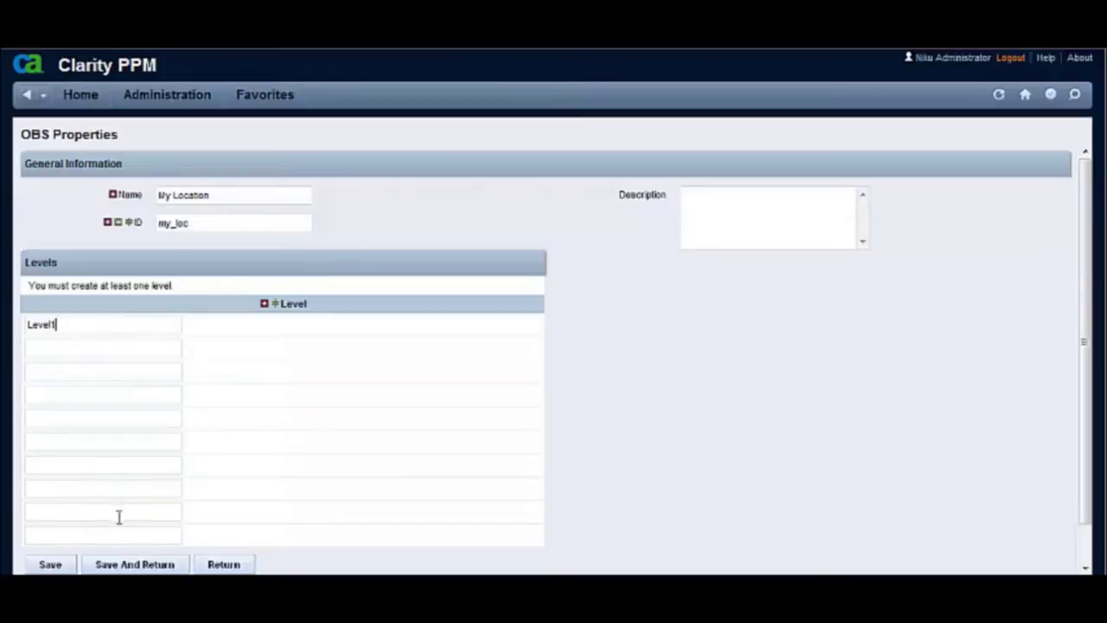
left_click(134, 564)
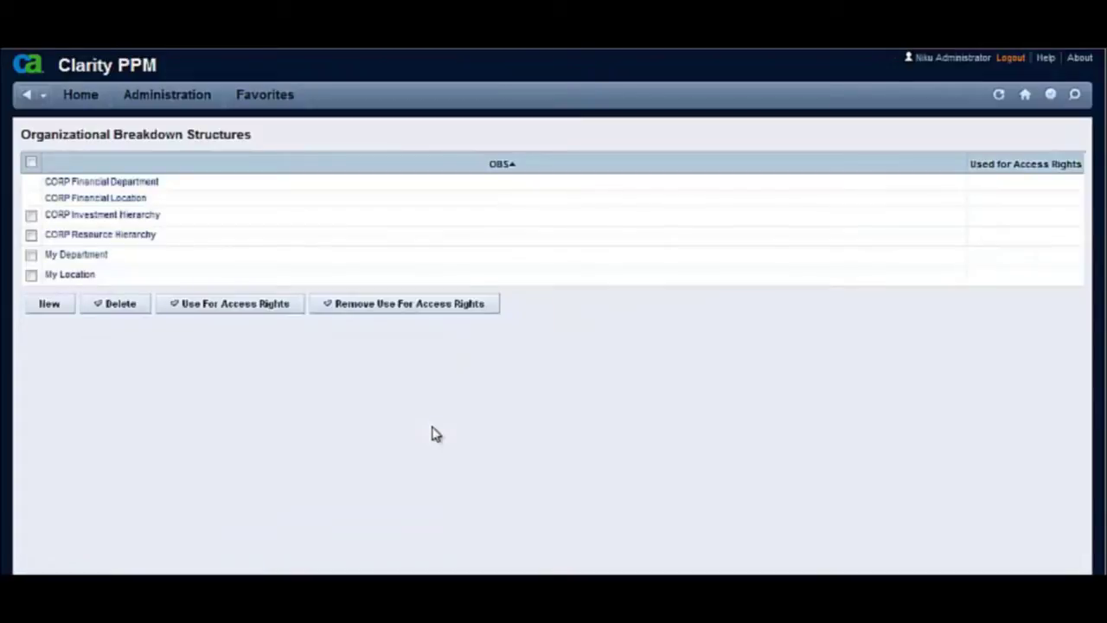
Step: Associate the Project and Resource objects with the My Department OBS
left_click(96, 257)
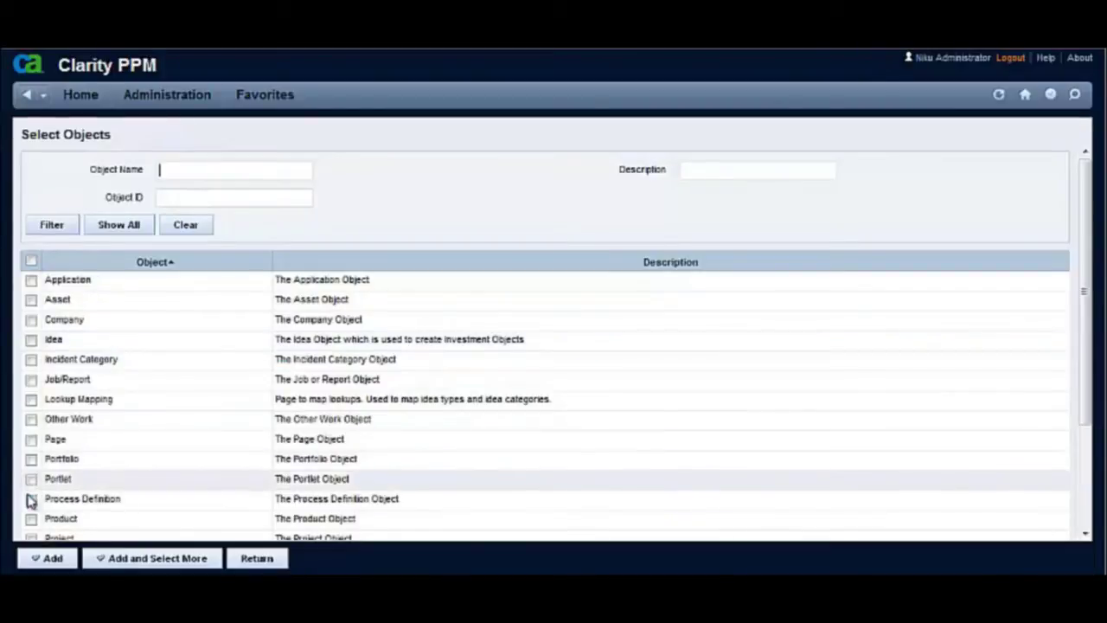
scroll(159, 425, "down", 3)
left_click(31, 419)
left_click(31, 499)
left_click(49, 560)
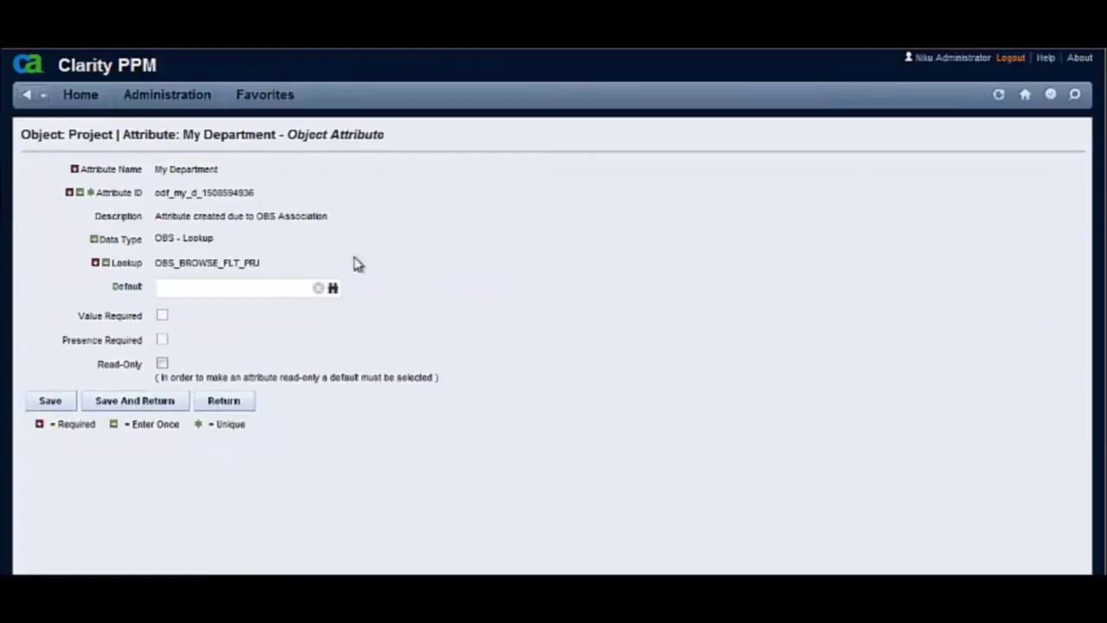
Step: Review the My Department lookup attribute created on Project and on Resource
left_click_drag(227, 178, 327, 225)
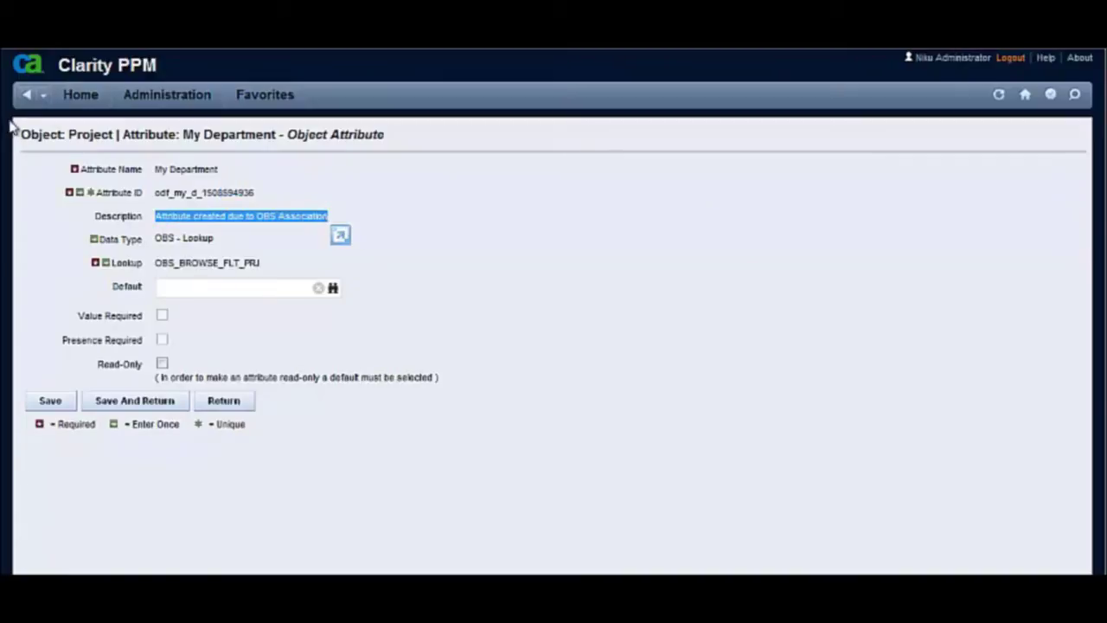
left_click(26, 97)
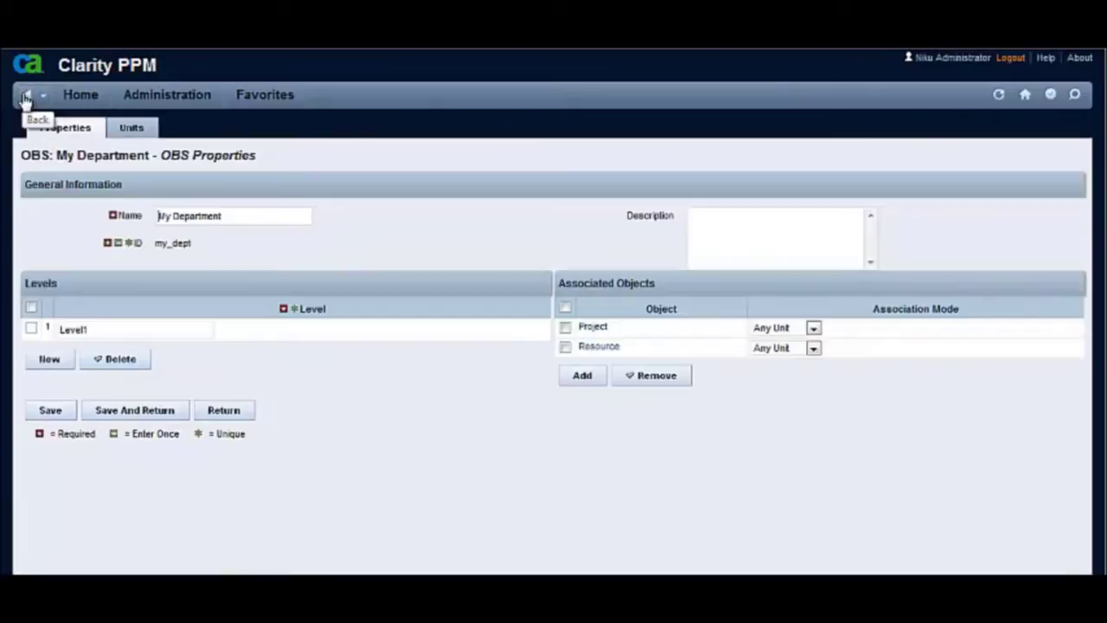
left_click(597, 347)
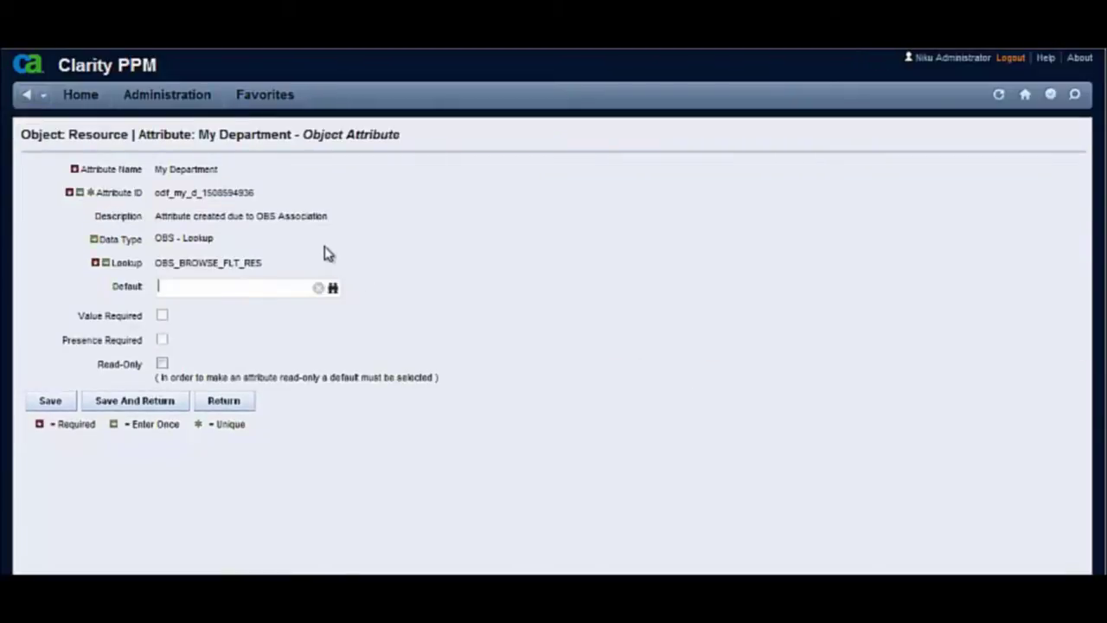
left_click_drag(155, 170, 218, 175)
left_click(157, 193)
left_click_drag(156, 216, 325, 220)
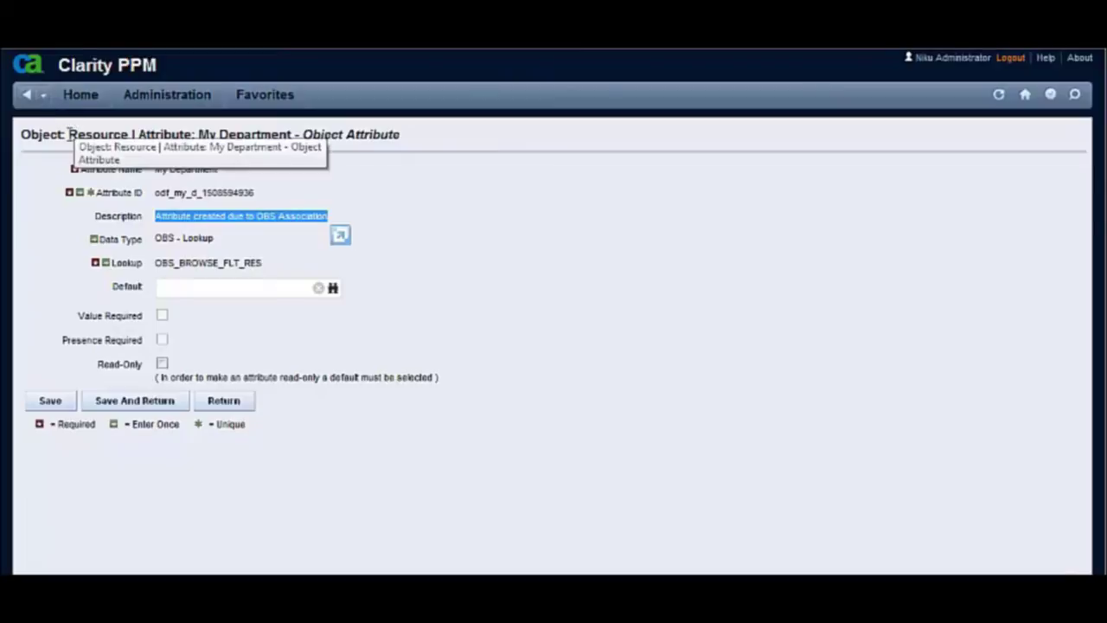
left_click(29, 98)
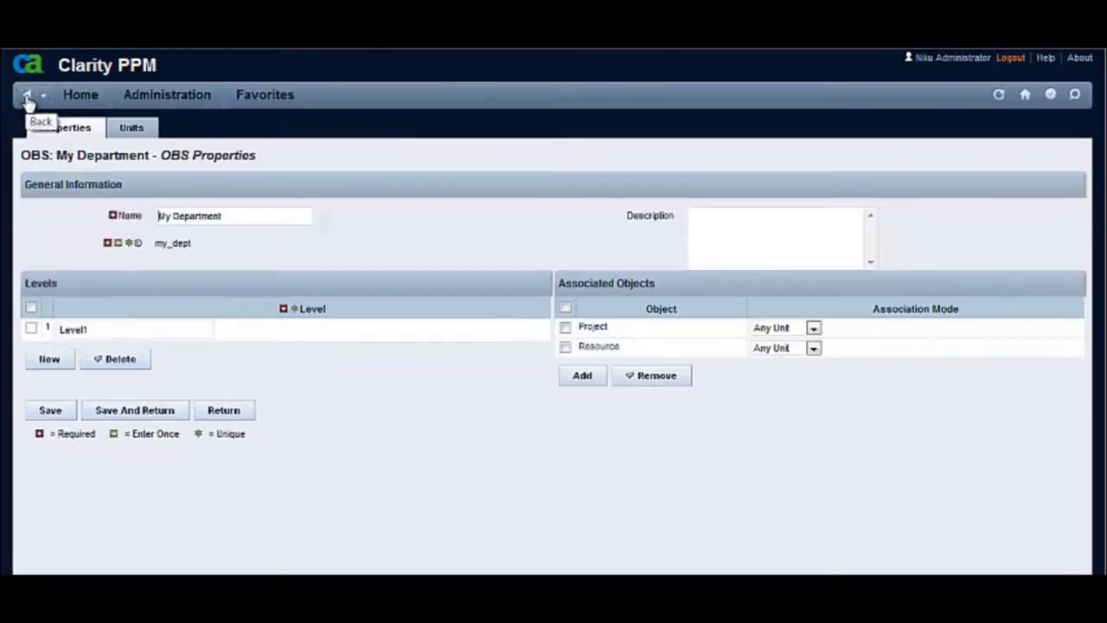
Step: Open the My Location OBS and associate the Project and Resource objects with it
left_click(145, 100)
left_click(134, 174)
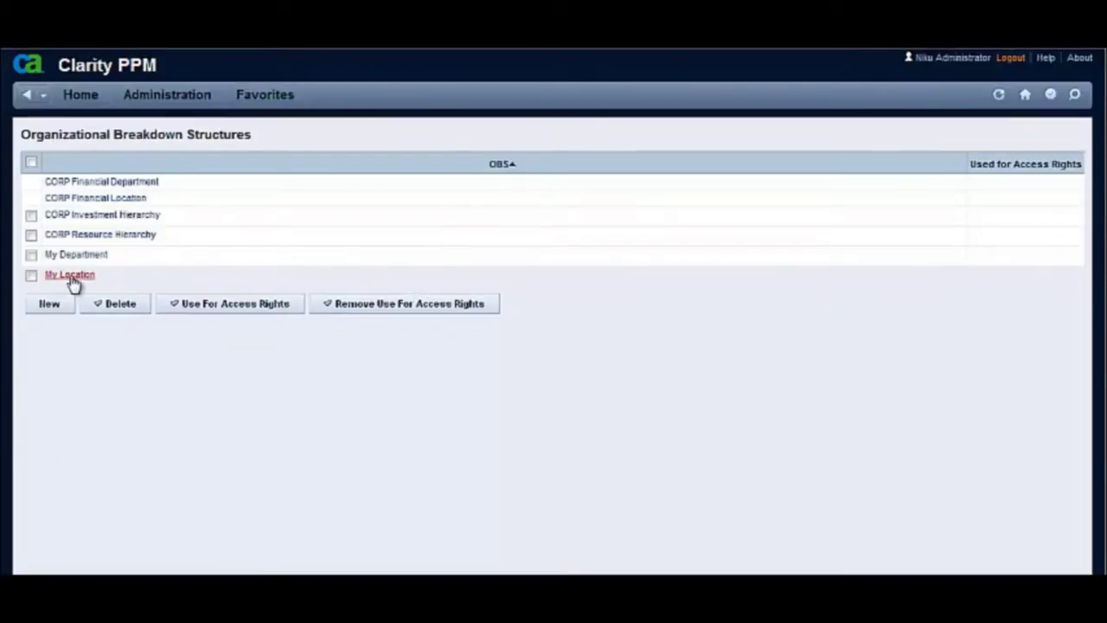
left_click(74, 282)
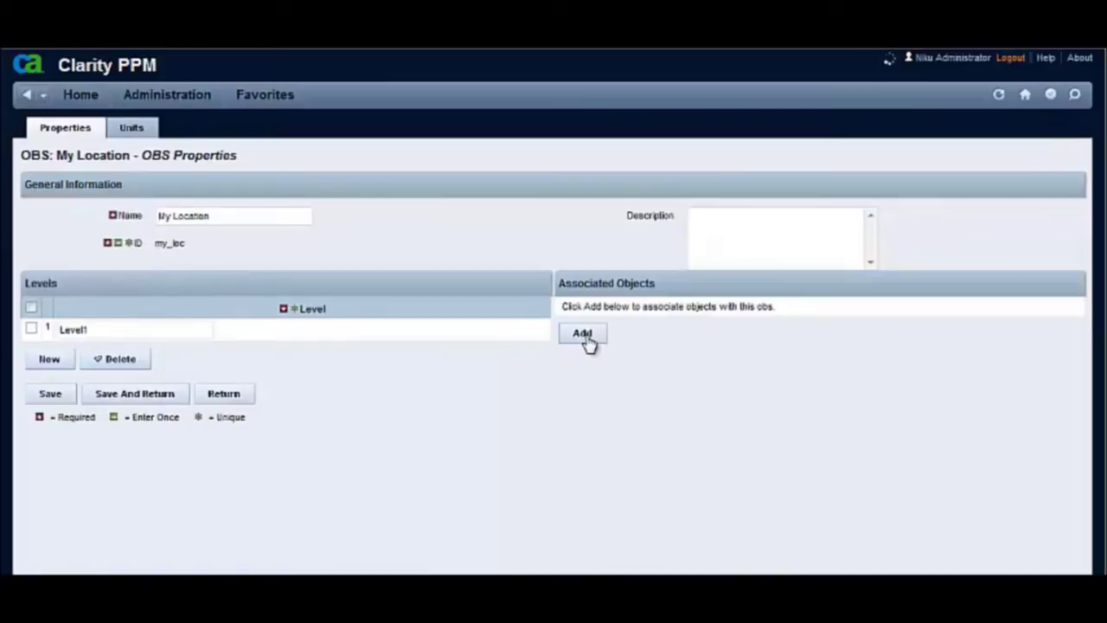
left_click(585, 339)
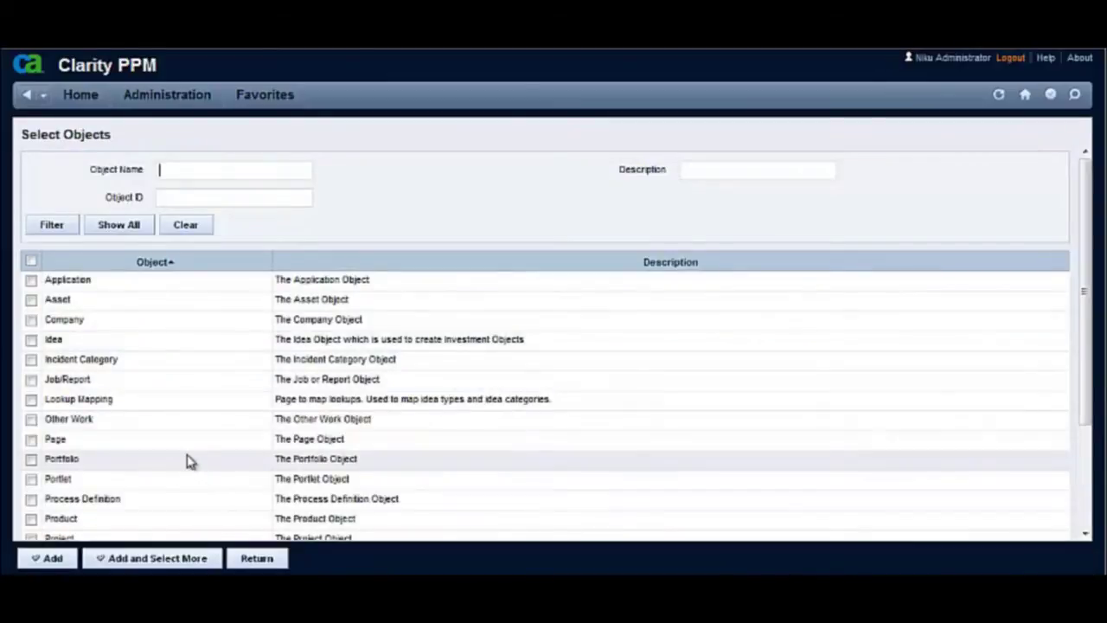
scroll(164, 460, "down", 2)
left_click(31, 478)
scroll(75, 470, "down", 2)
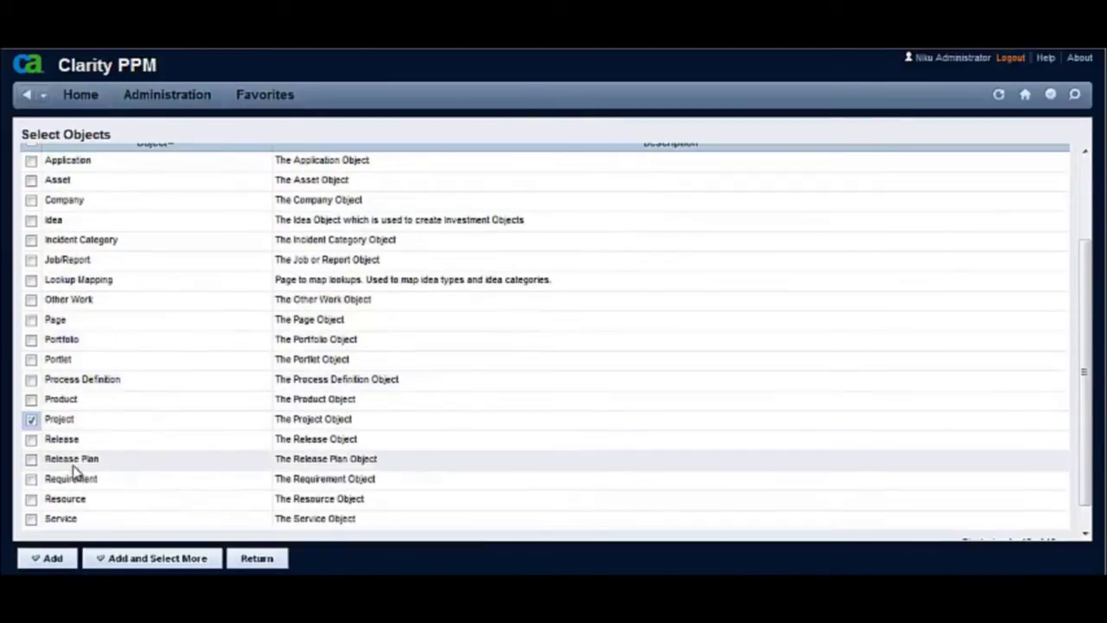
left_click(31, 499)
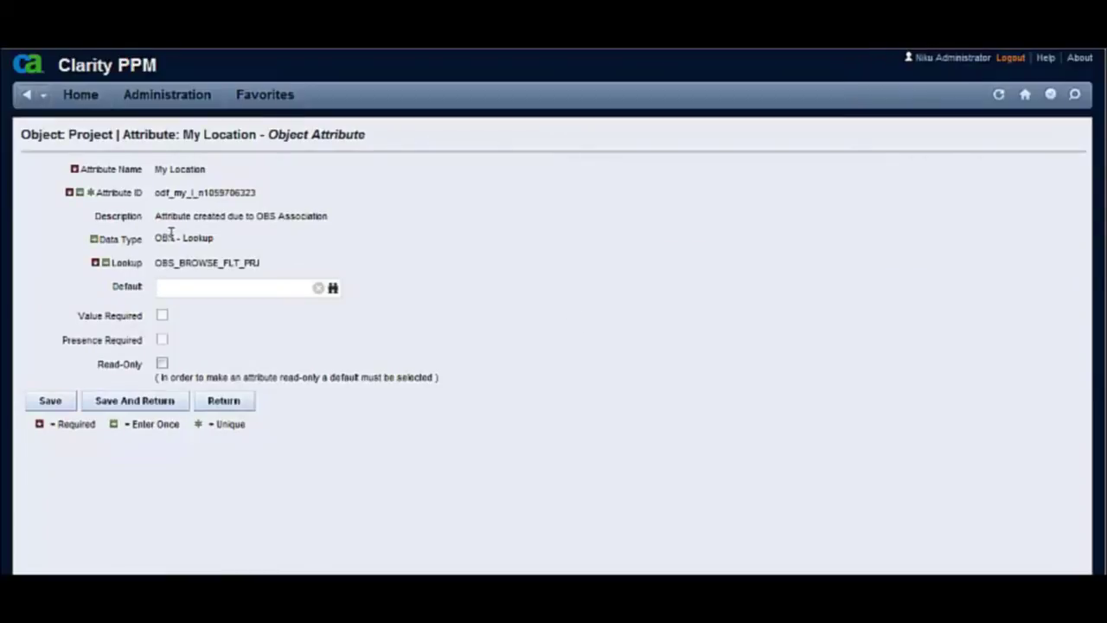
Step: Review the My Location lookup attribute and its description on Project and Resource
left_click_drag(156, 216, 321, 227)
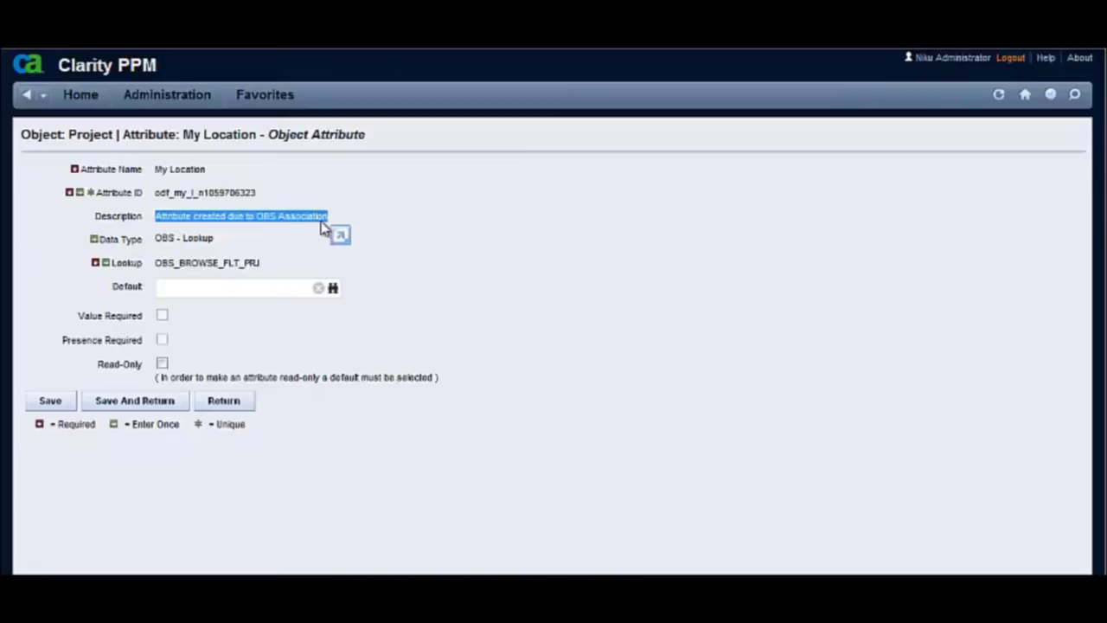
left_click(27, 97)
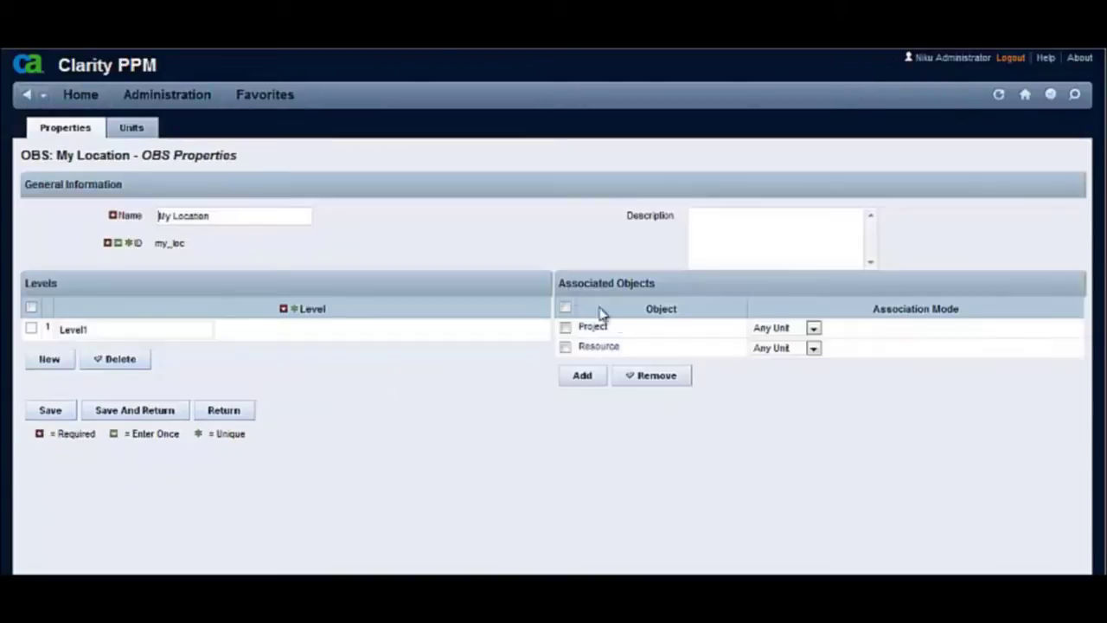
left_click(585, 351)
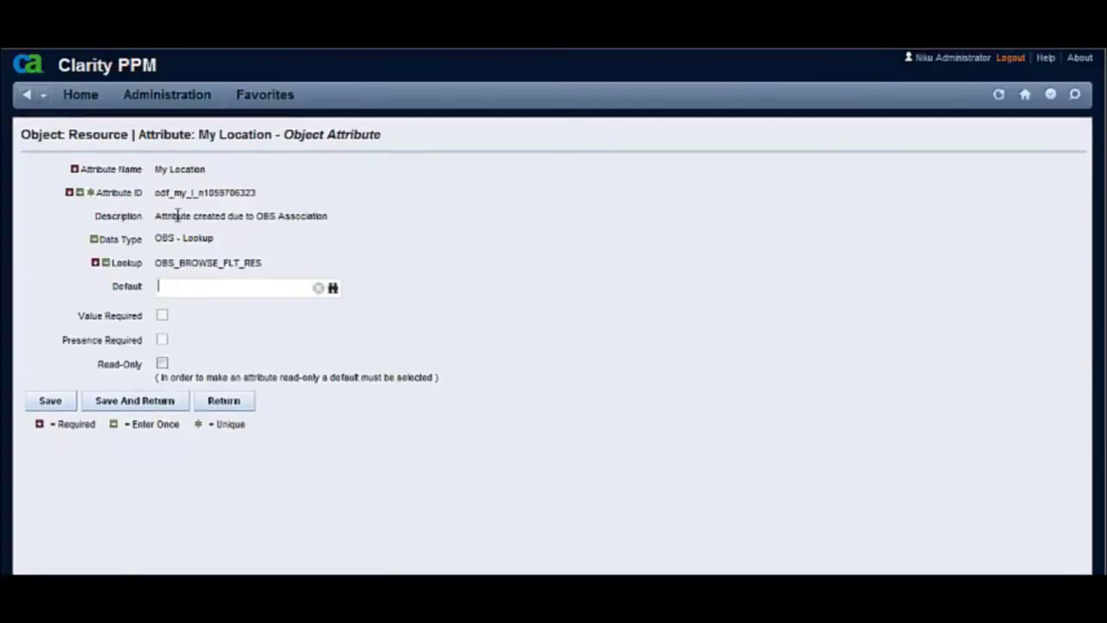
triple_click(336, 217)
left_click(335, 217)
triple_click(335, 217)
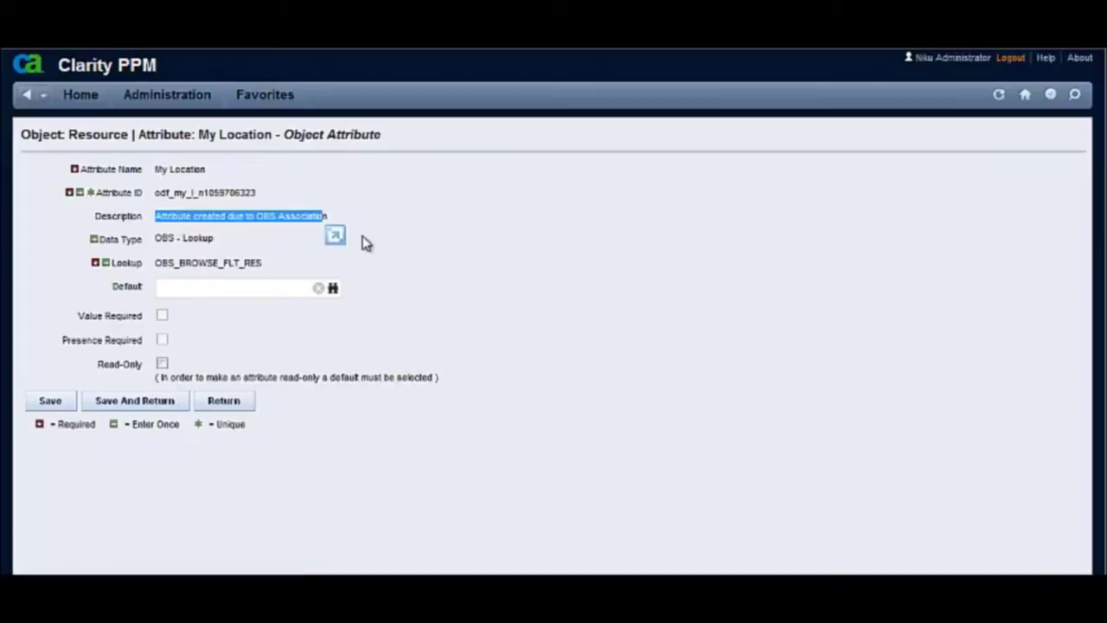
left_click(27, 97)
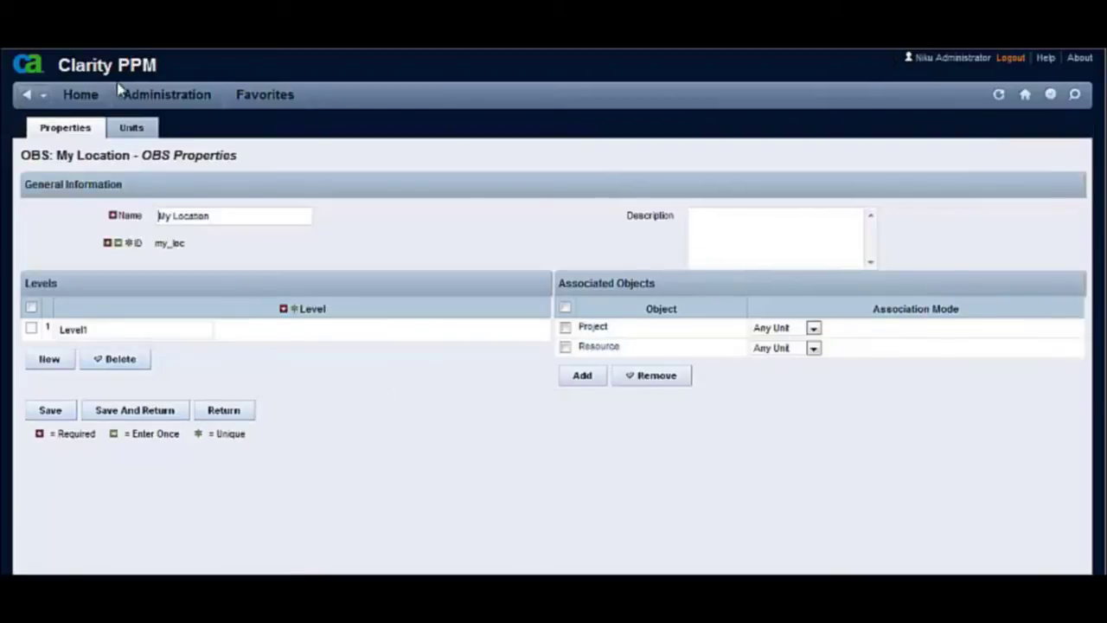
Step: Go to the Finance Setup Entities list, which holds only CORP, and start a new entity
left_click(148, 102)
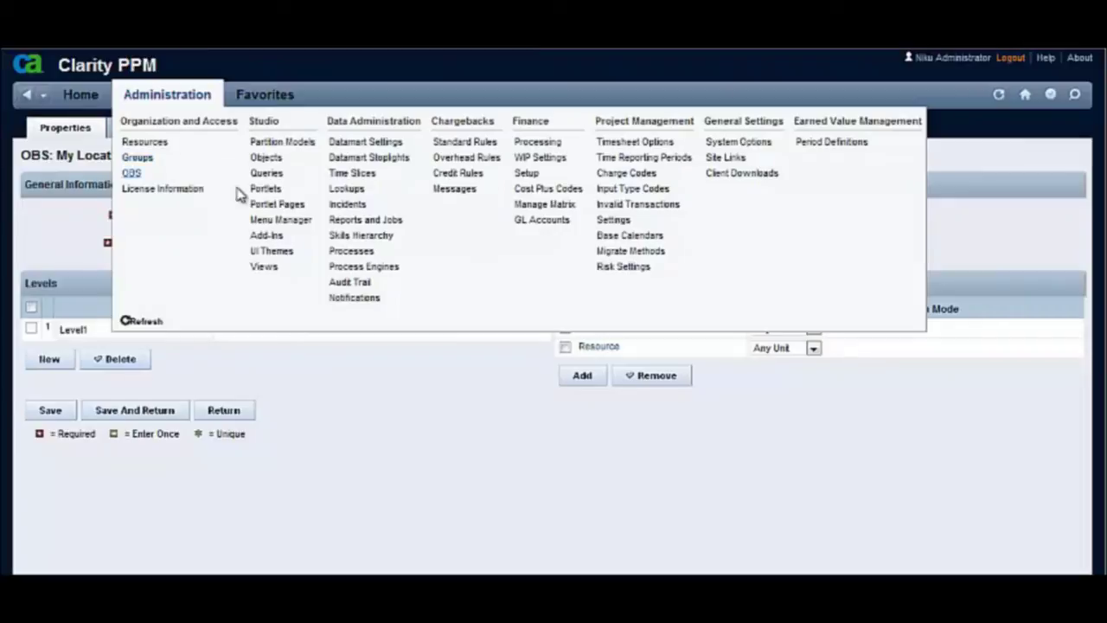
left_click(527, 175)
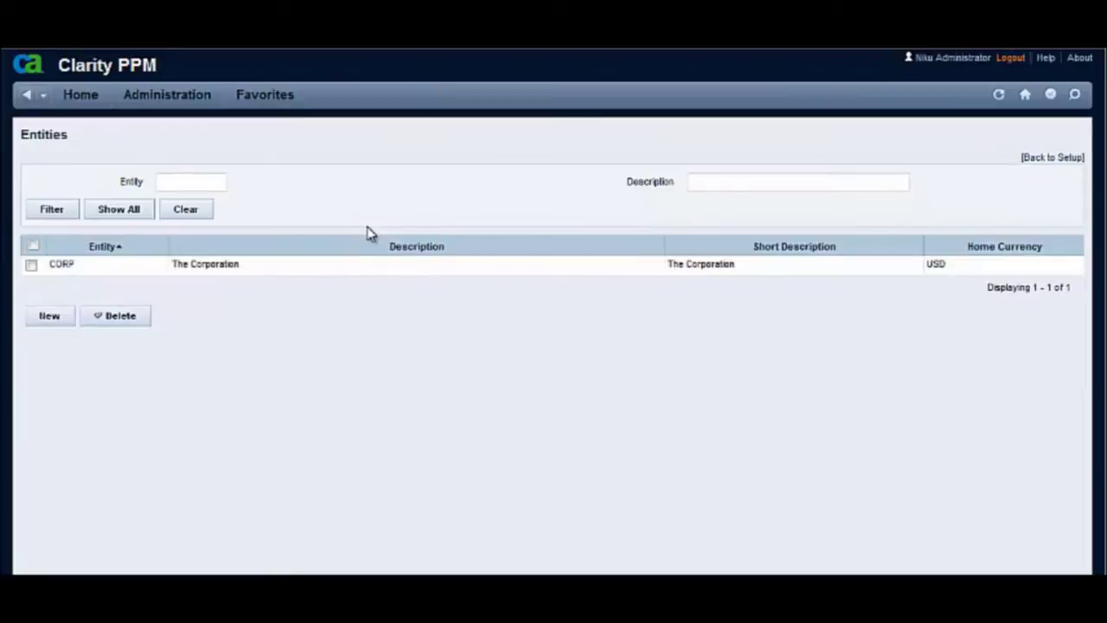
left_click(72, 317)
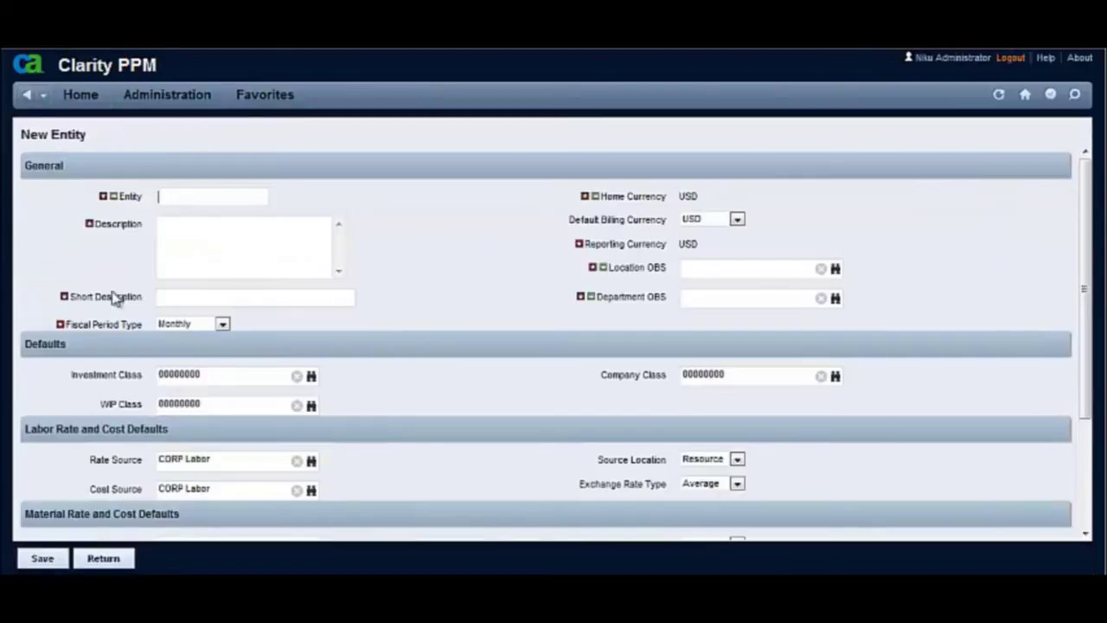
Step: Enter 'My Entity' as the entity name, description and short description
type("My Entity")
left_click_drag(207, 198, 167, 199)
left_click(195, 244)
type("My Entity")
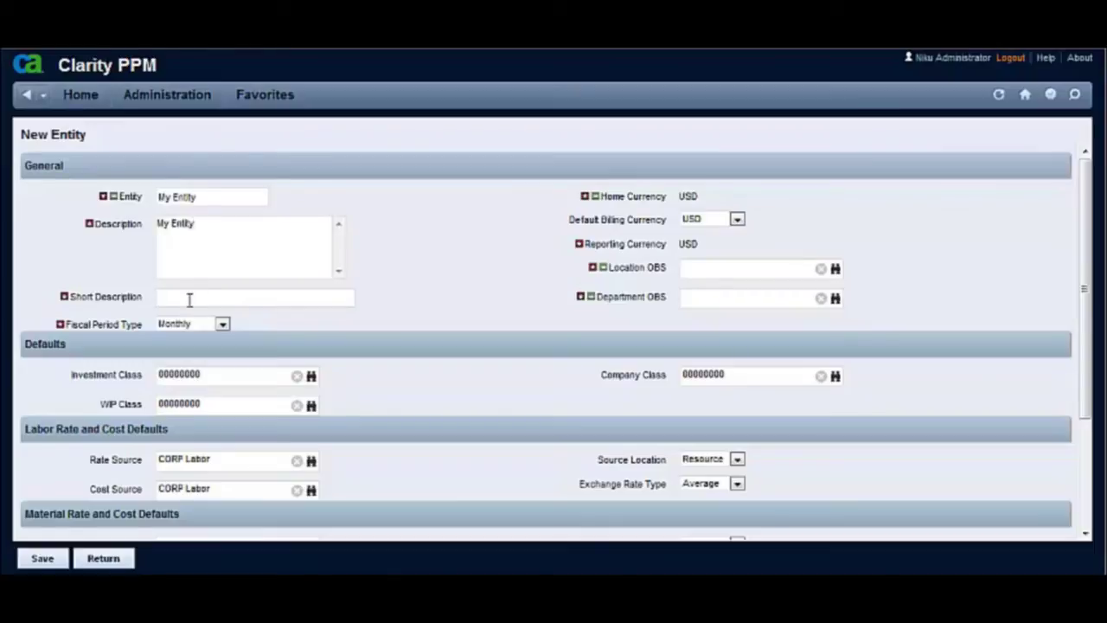
type("My Entity")
Step: Set Location OBS to My Location and Department OBS to My Department
left_click(834, 271)
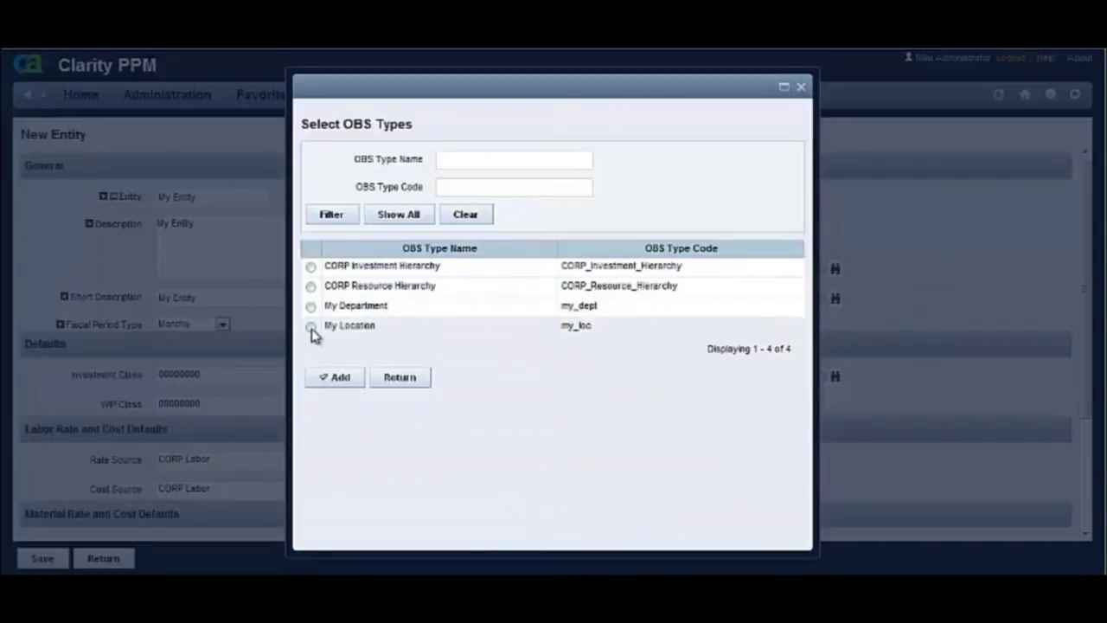
left_click(310, 326)
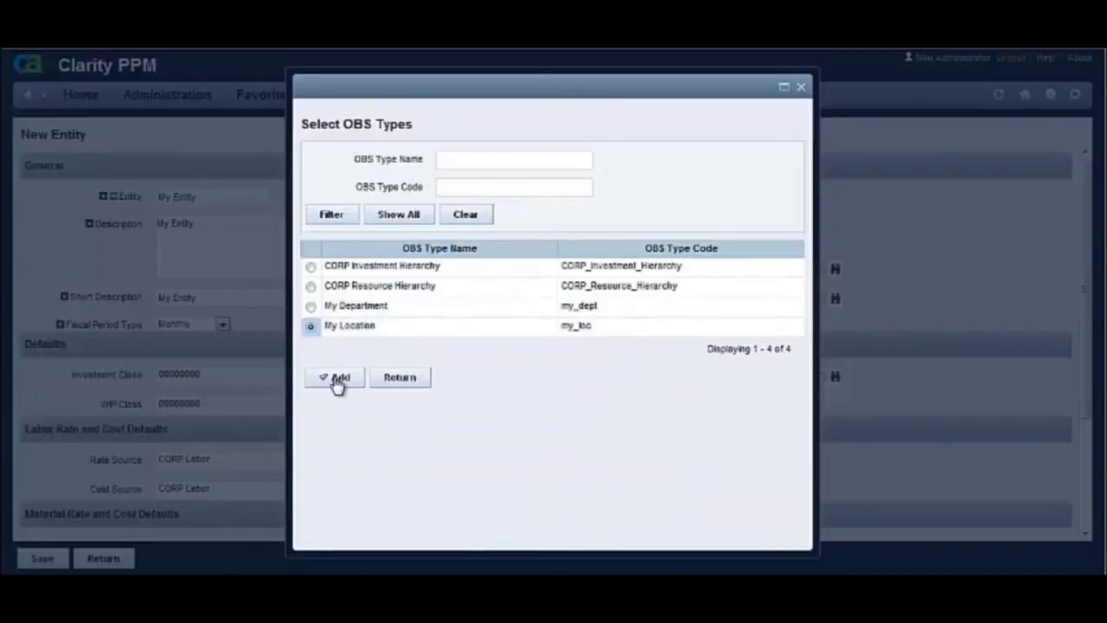
left_click(337, 380)
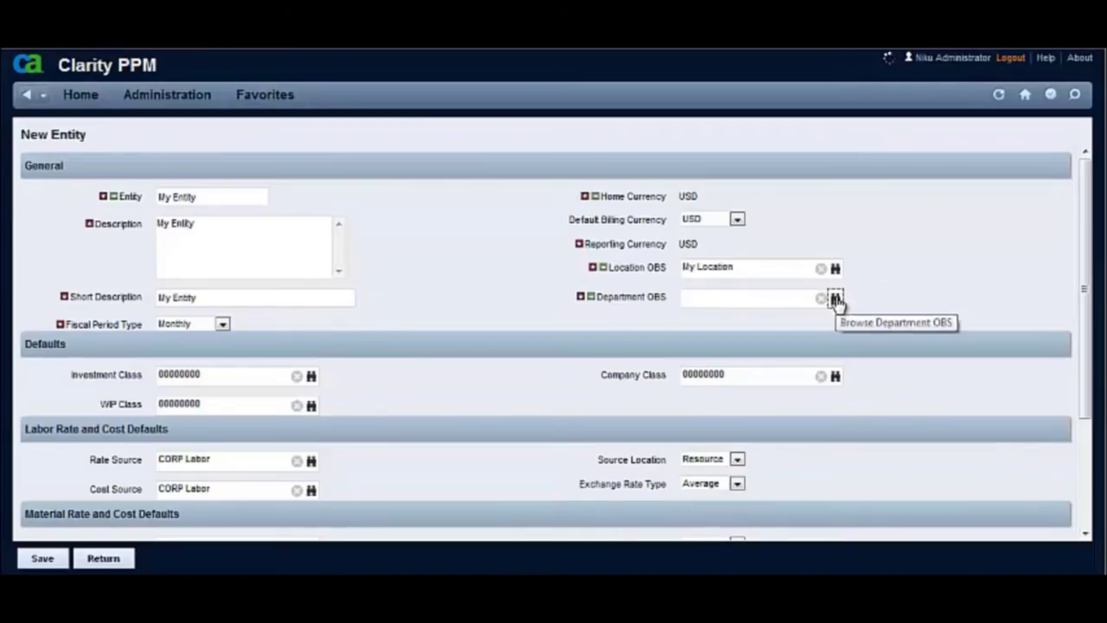
left_click(835, 298)
left_click(310, 305)
left_click(330, 380)
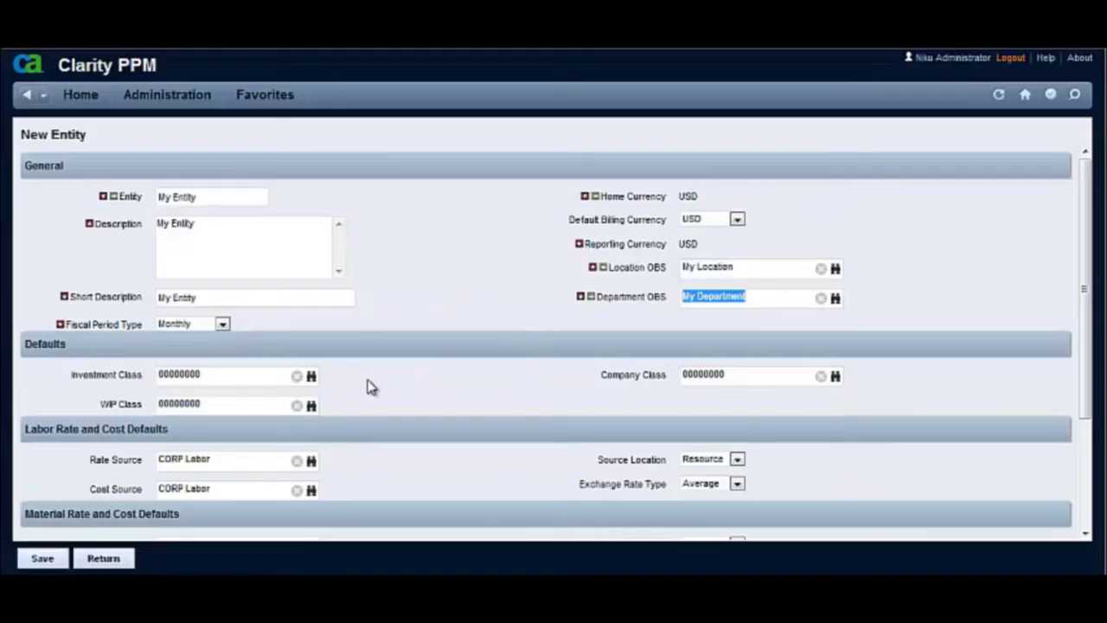
Step: Save My Entity and review the warning that existing OBS attributes will be deleted
left_click(40, 559)
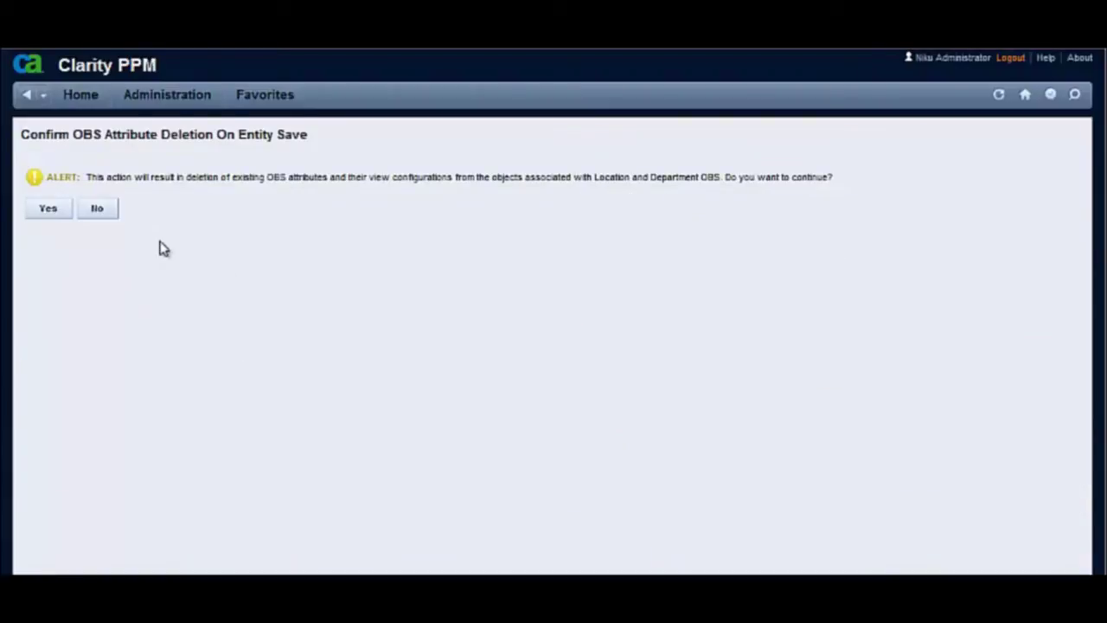
left_click_drag(89, 176, 834, 176)
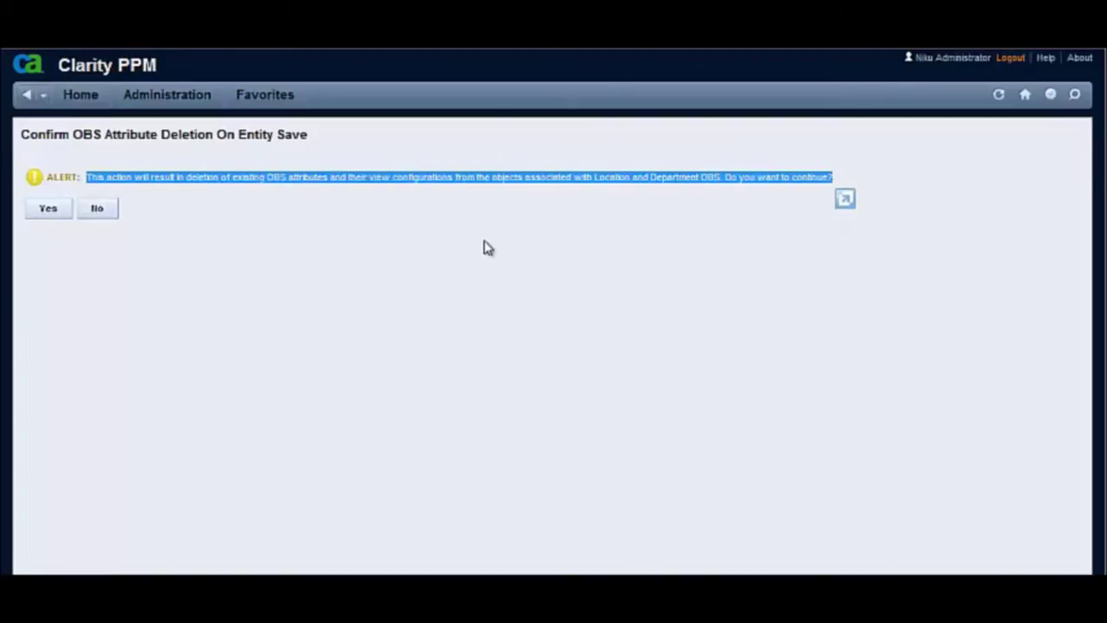
left_click(233, 182)
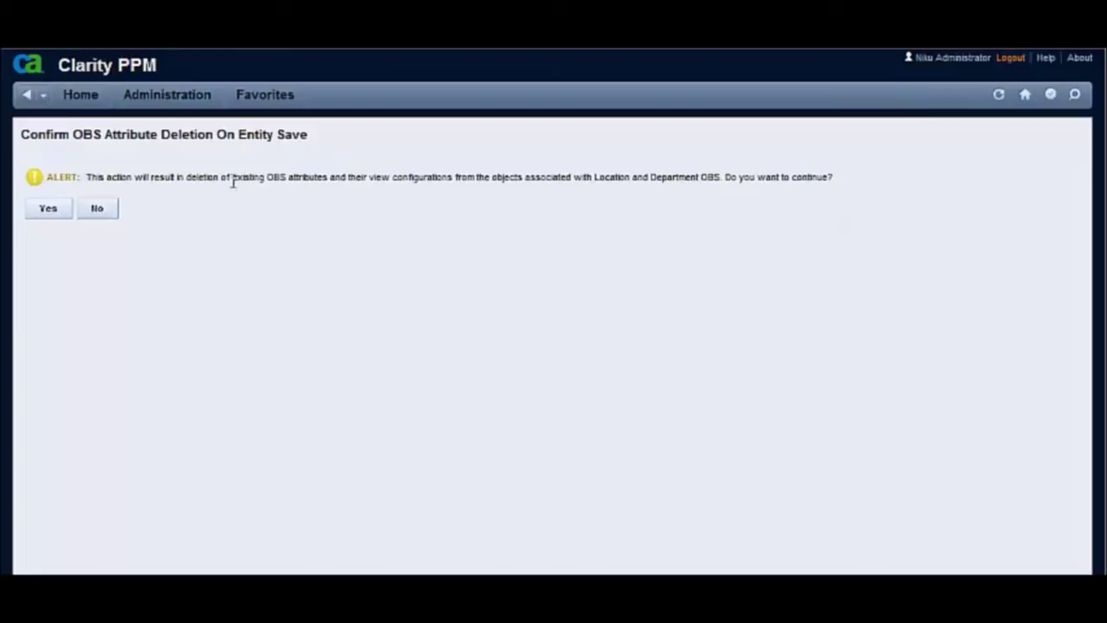
left_click_drag(234, 179, 308, 180)
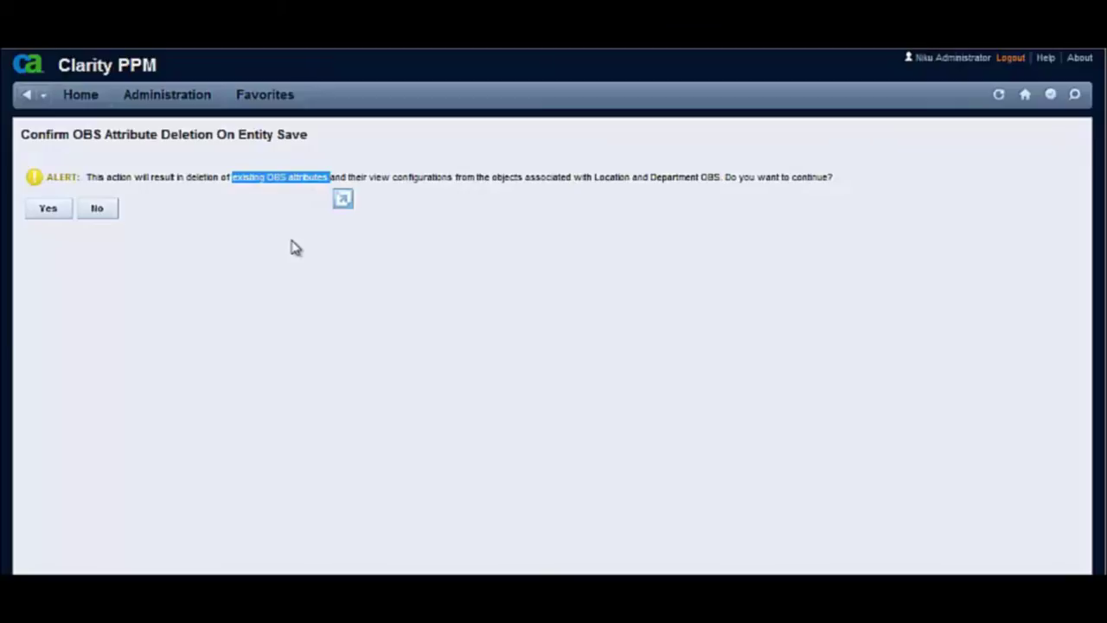
Step: Confirm the deletion warning, save My Entity, and return to the Entities list showing it beside CORP
left_click(43, 213)
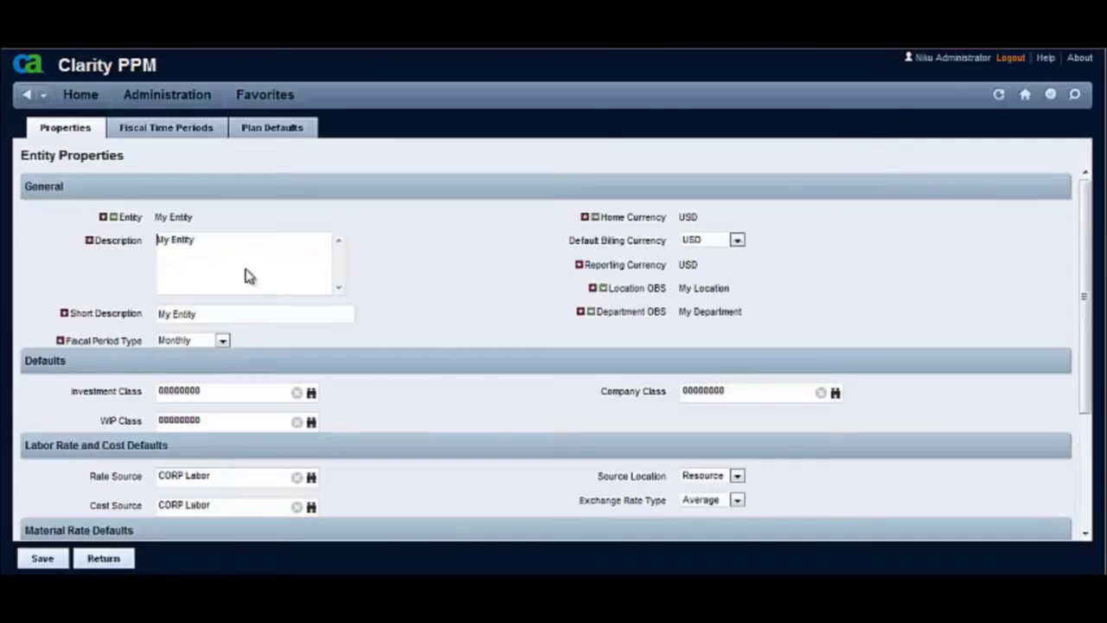
left_click(42, 558)
left_click(92, 561)
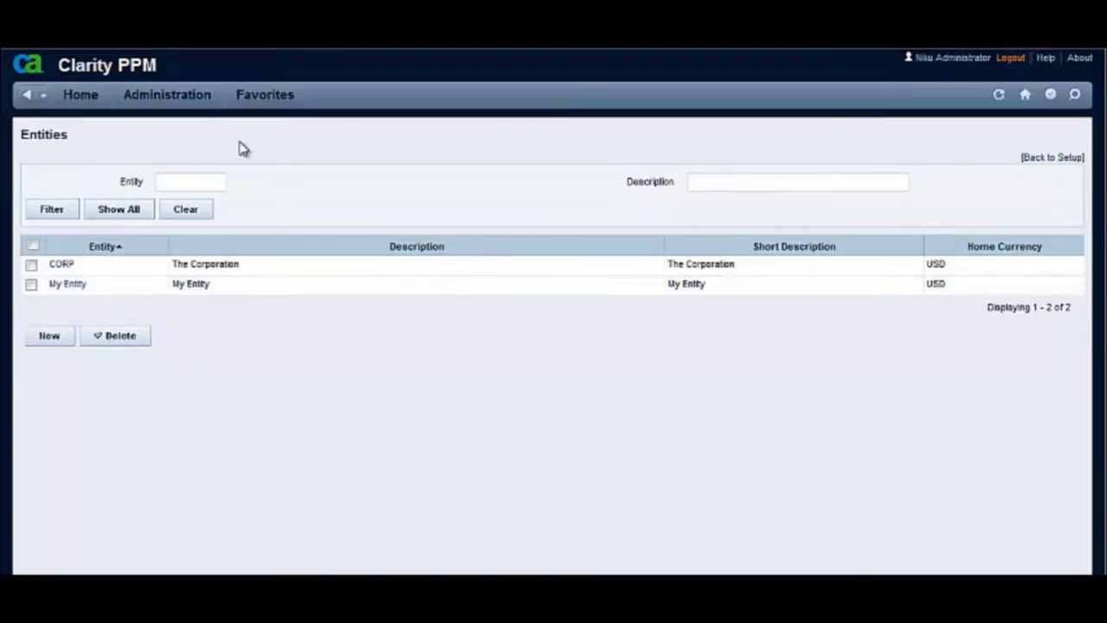
left_click(190, 102)
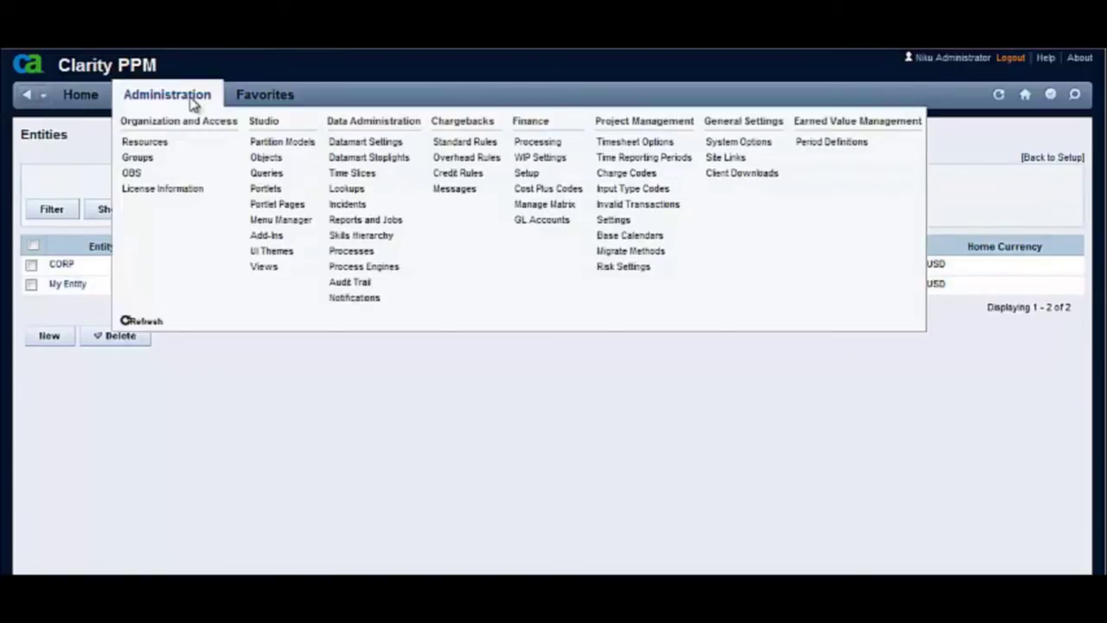
Step: Check the Department OBS attribute (odf_obs_fin_dept) on My Department's Project and Resource associations
left_click(132, 175)
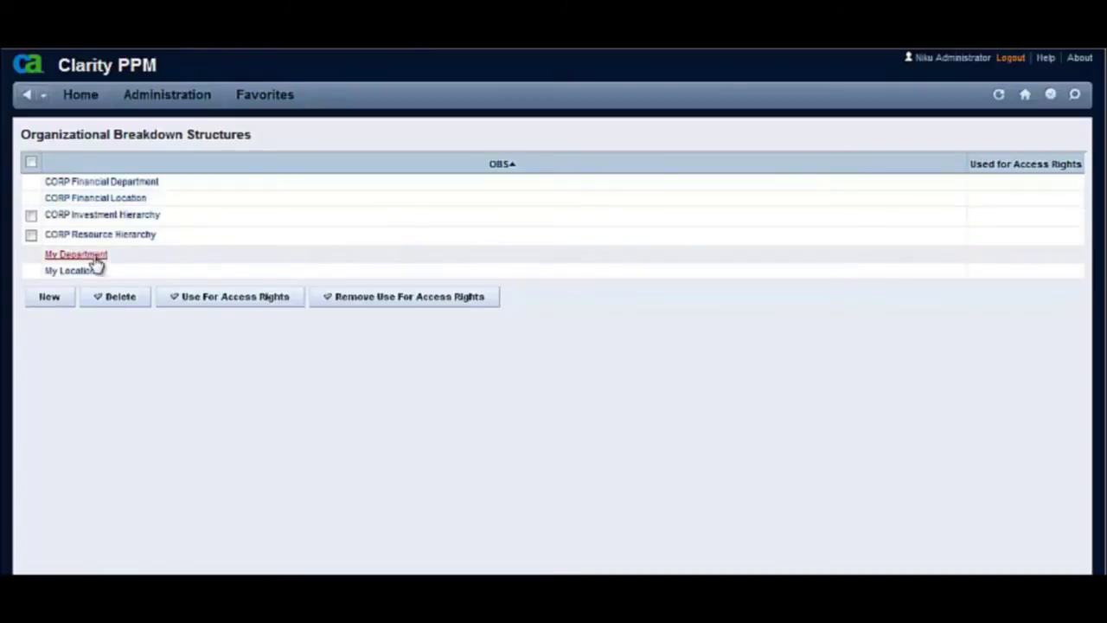
left_click(94, 256)
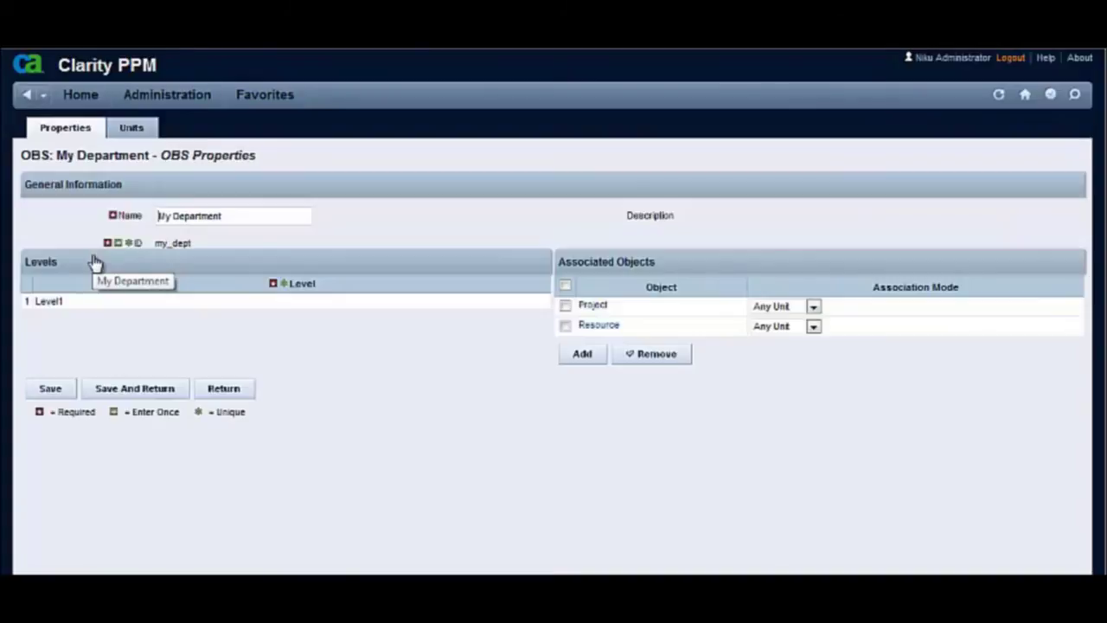
left_click(592, 308)
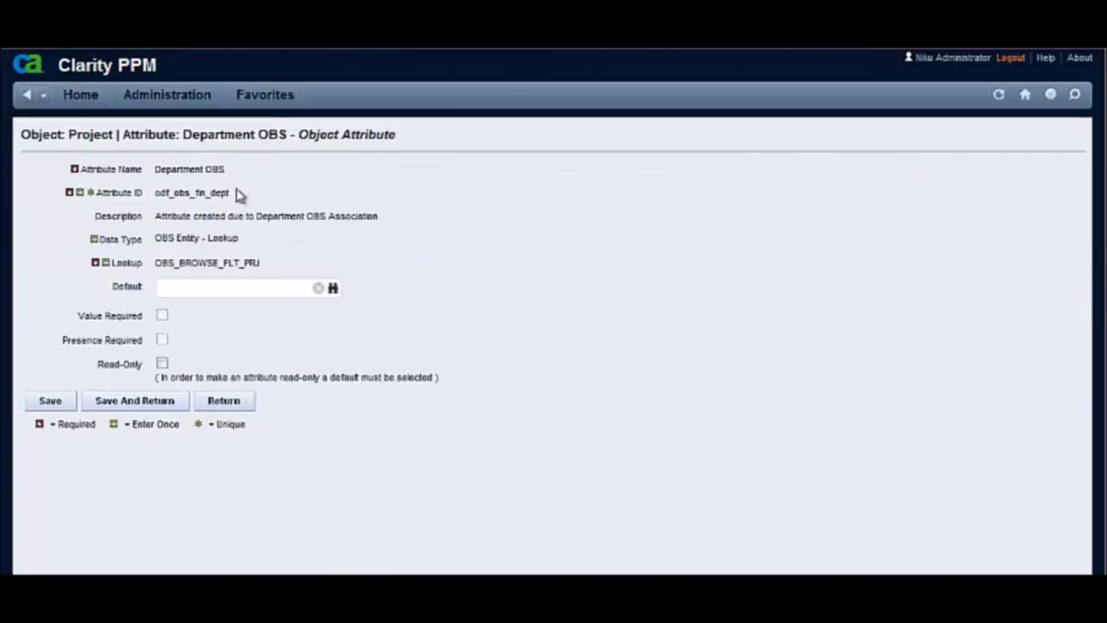
left_click_drag(157, 171, 225, 170)
left_click(226, 170)
triple_click(226, 170)
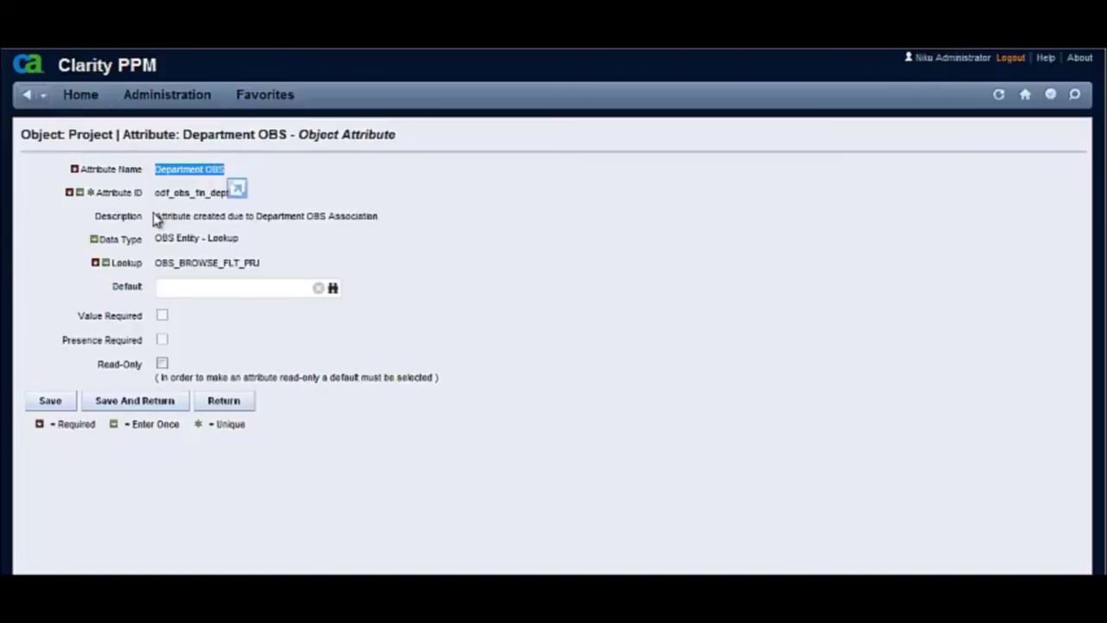
left_click_drag(157, 218, 388, 227)
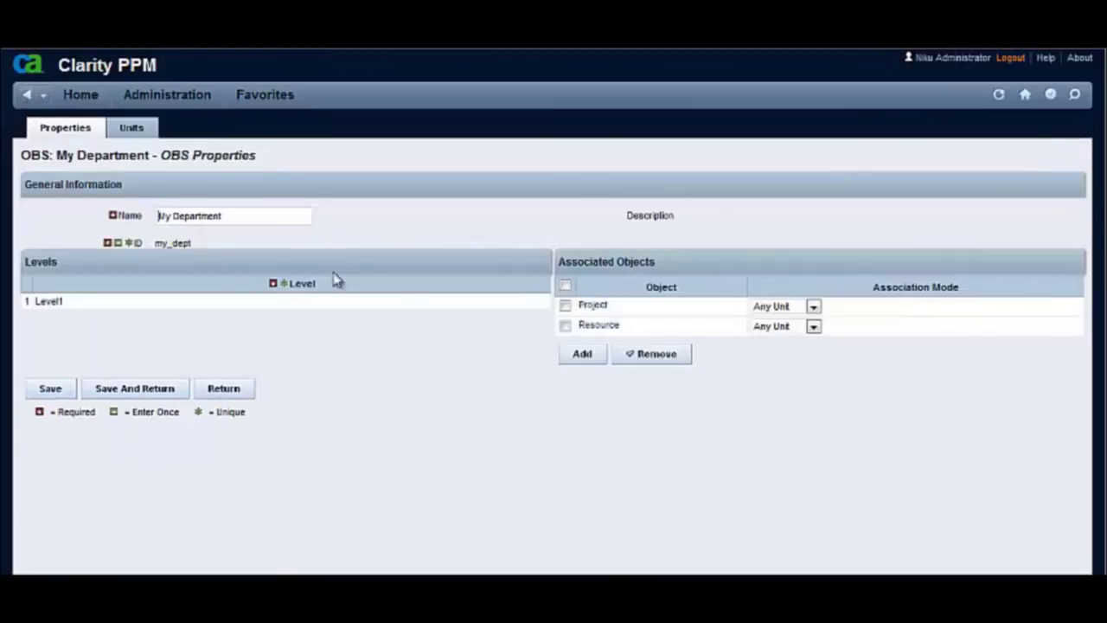
left_click(597, 326)
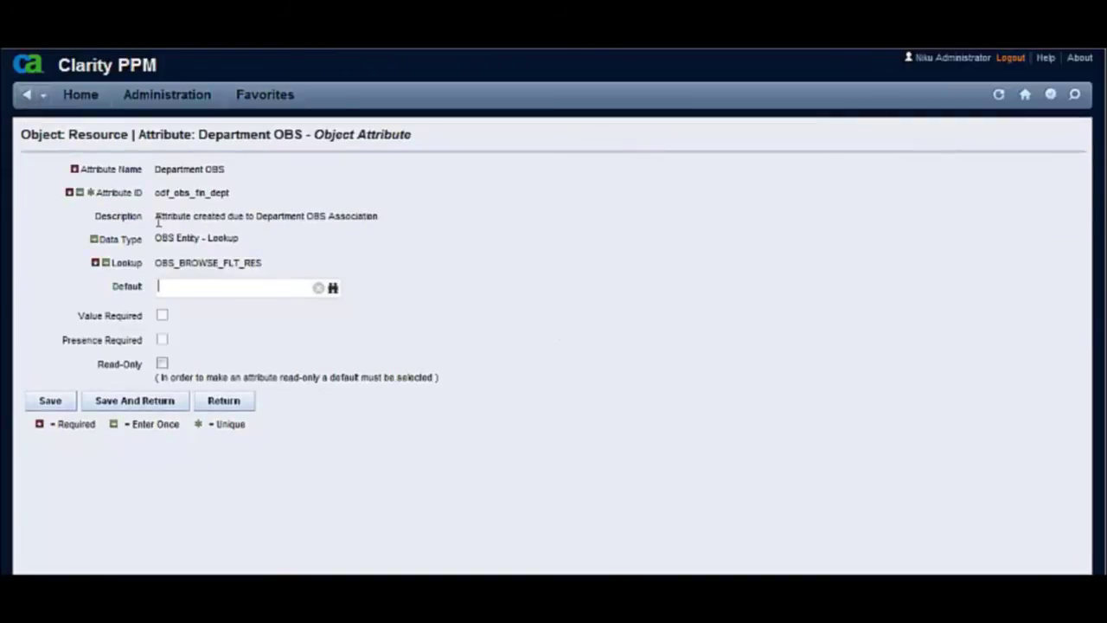
left_click_drag(157, 217, 374, 220)
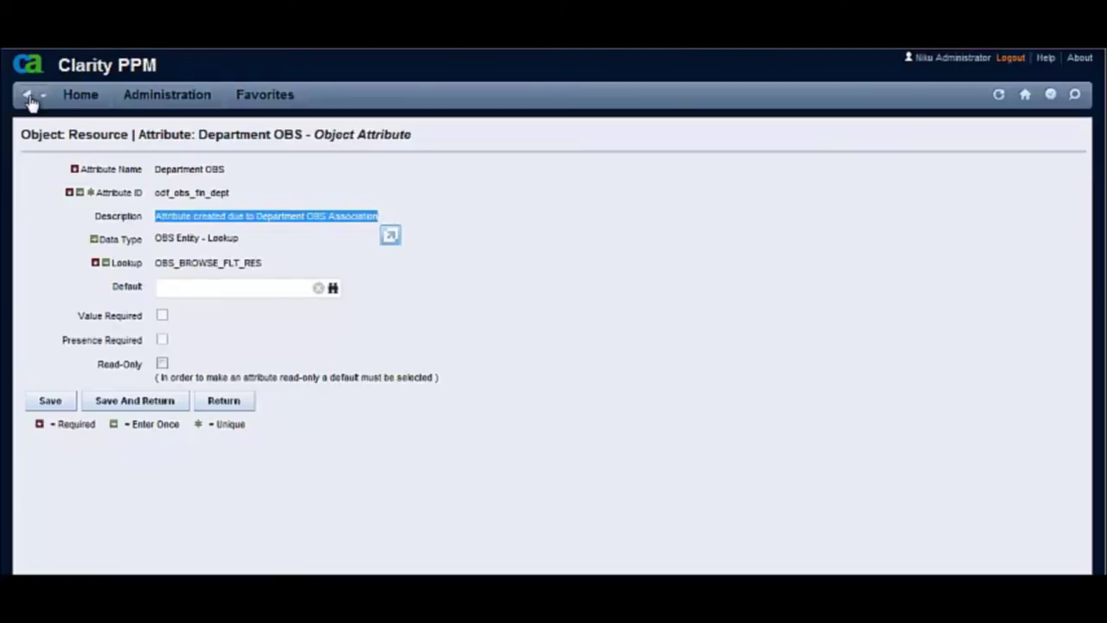
left_click(148, 99)
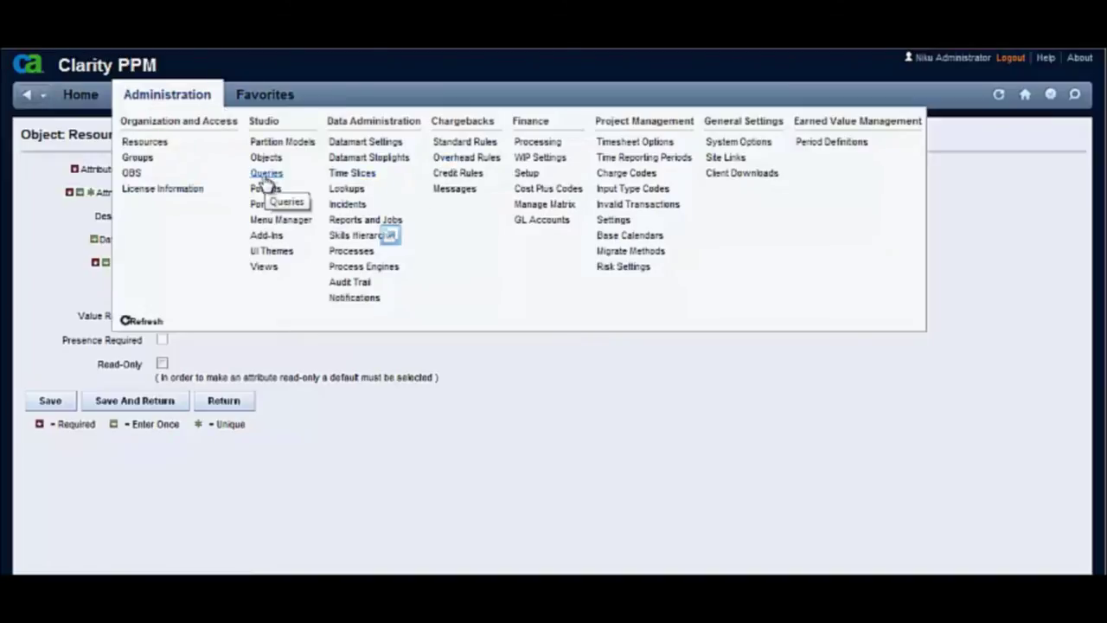
Step: Search My Location's properties for 'Location' in its associated objects, then log out
left_click(134, 174)
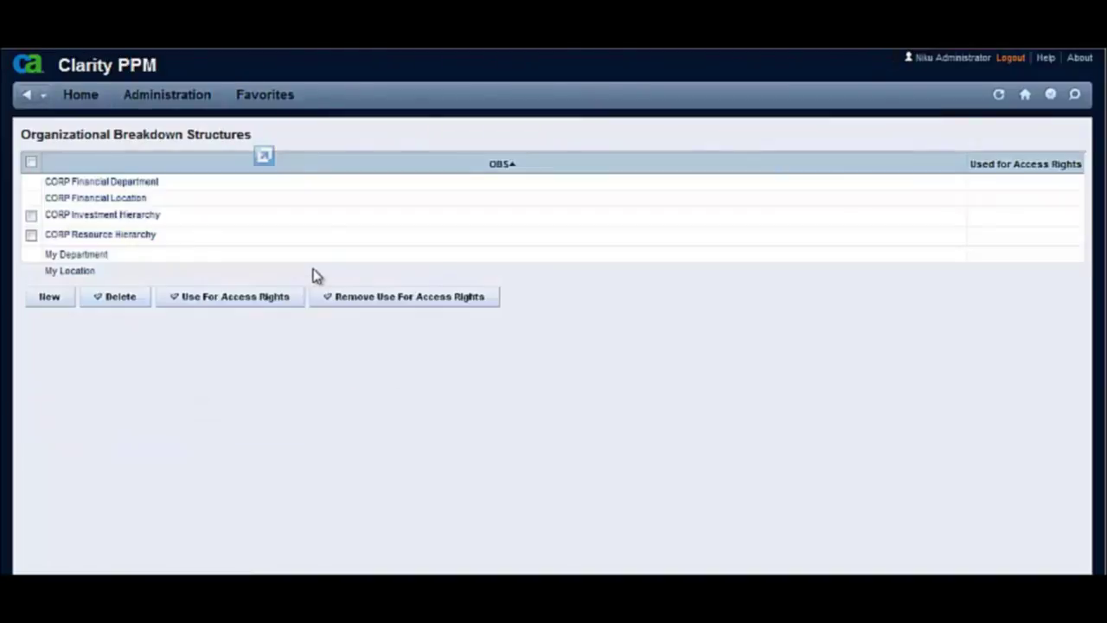
left_click(86, 277)
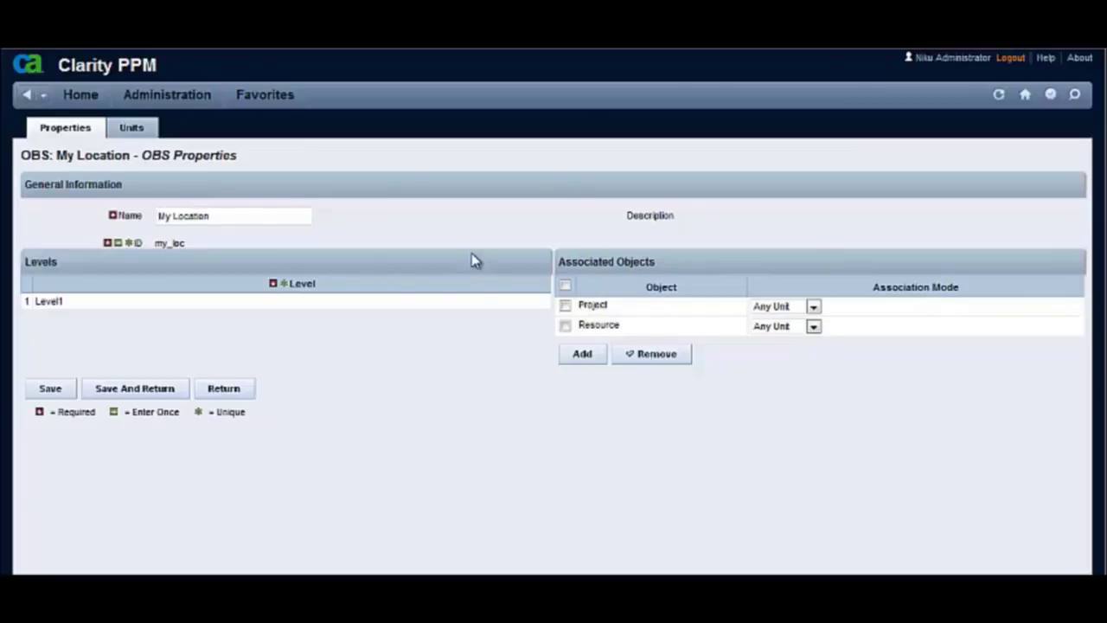
key("ctrl+f")
type("Location")
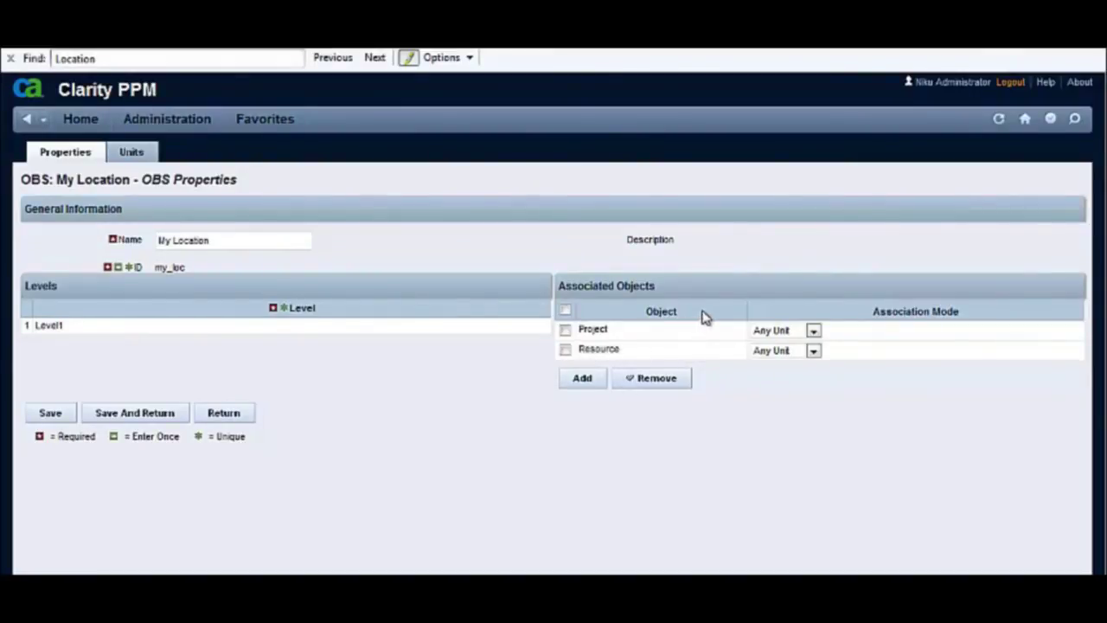
left_click(1012, 83)
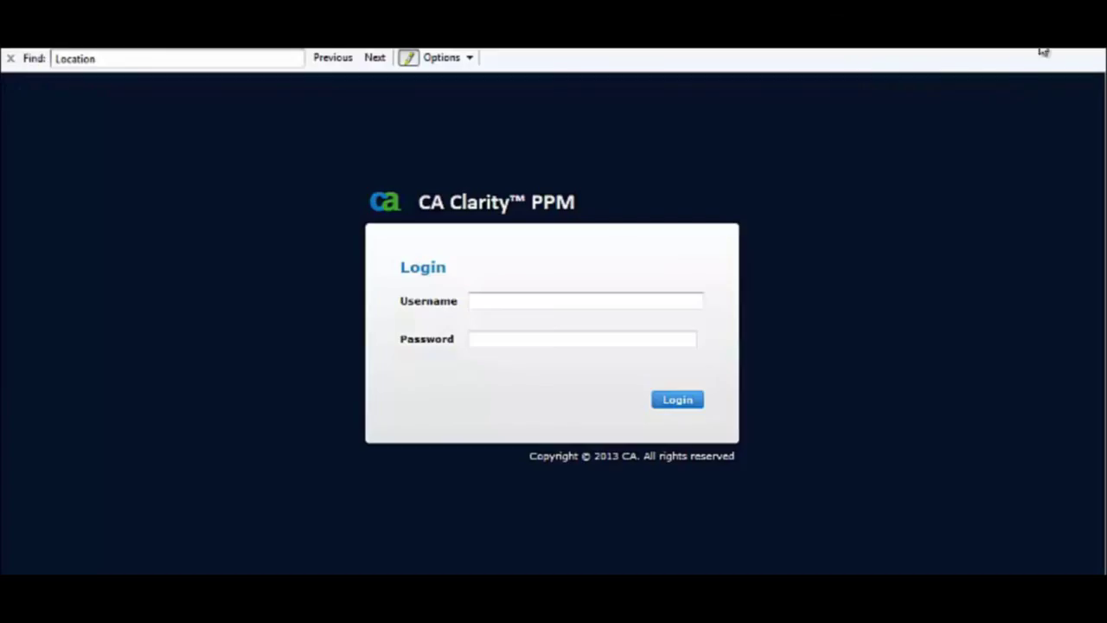